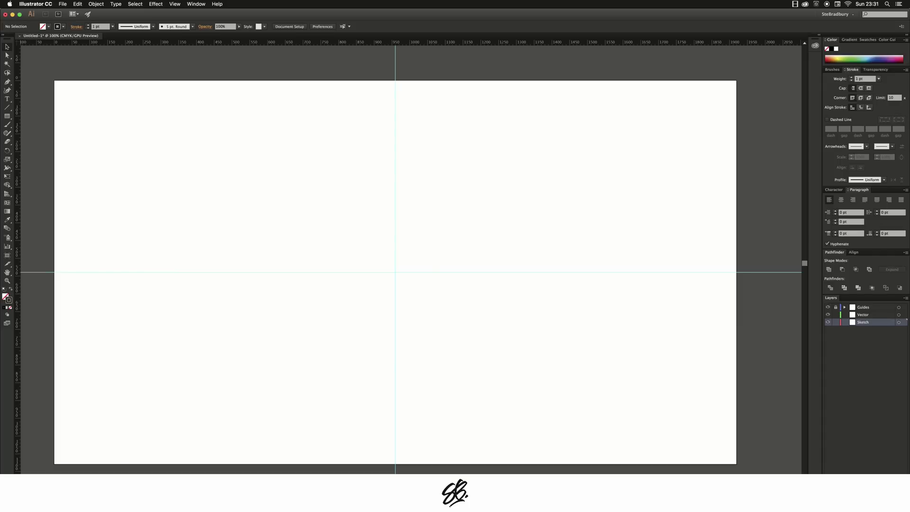
Step: Preview Scan 1.jpeg, the pink brush-lettered 'Shape' sketch in the Scans folder, then close it
key("super+Tab")
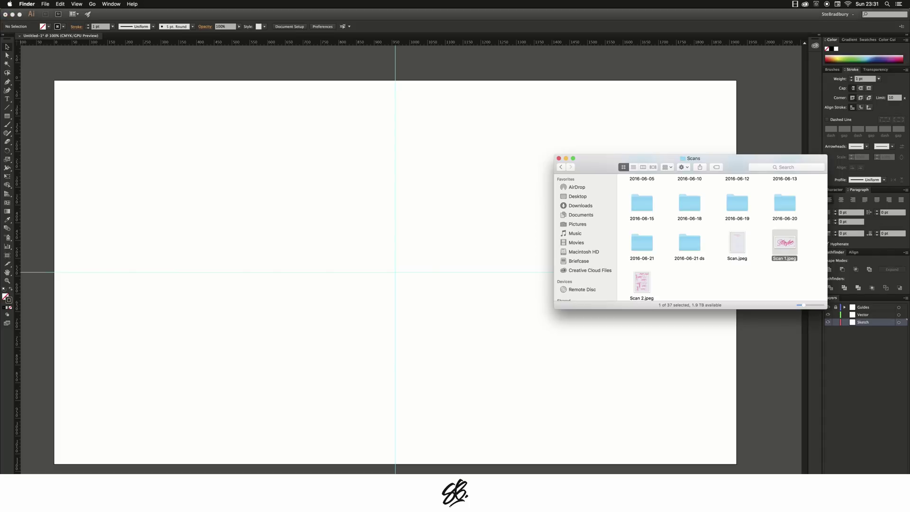
key("space")
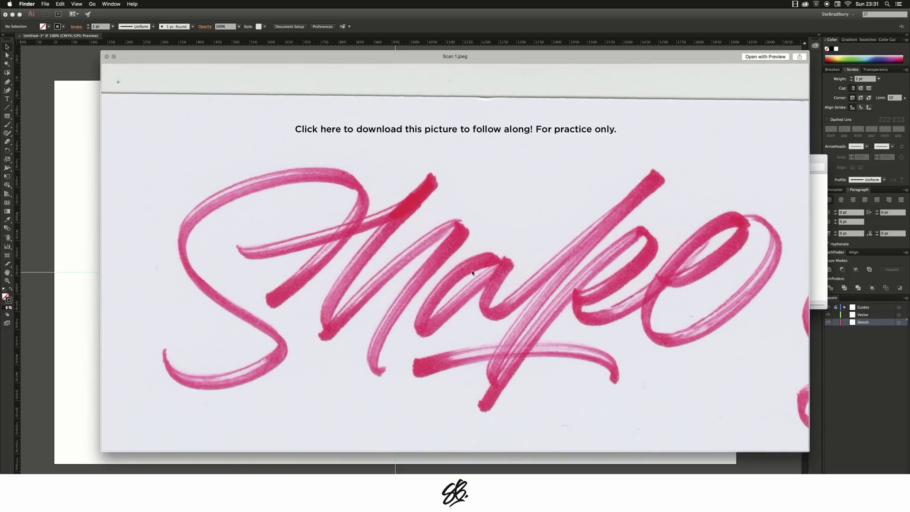
left_click(107, 57)
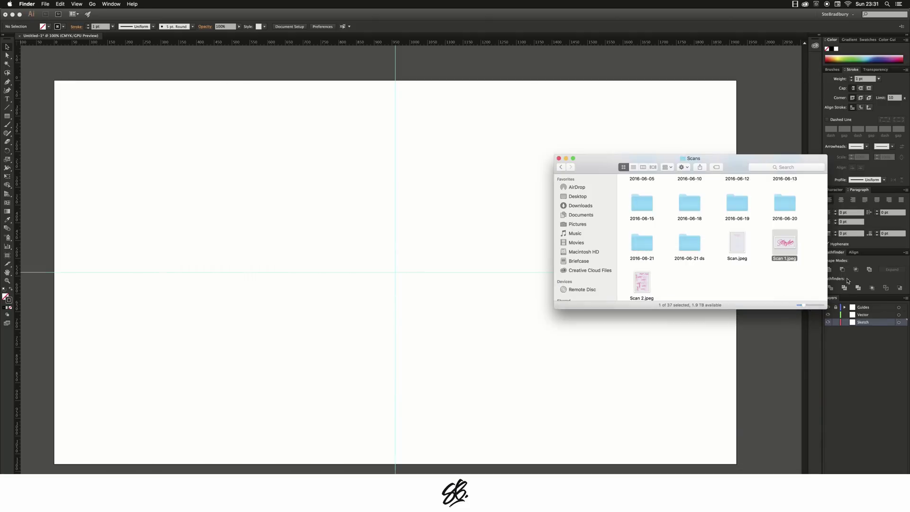
Step: Place Scan 1.jpeg on the artboard, lock the Sketch layer and dim its image to 50%
mouse_move(791, 246)
left_mouse_down()
mouse_move(315, 270)
mouse_move(413, 273)
mouse_move(441, 248)
mouse_move(539, 203)
left_mouse_up()
left_click(836, 323)
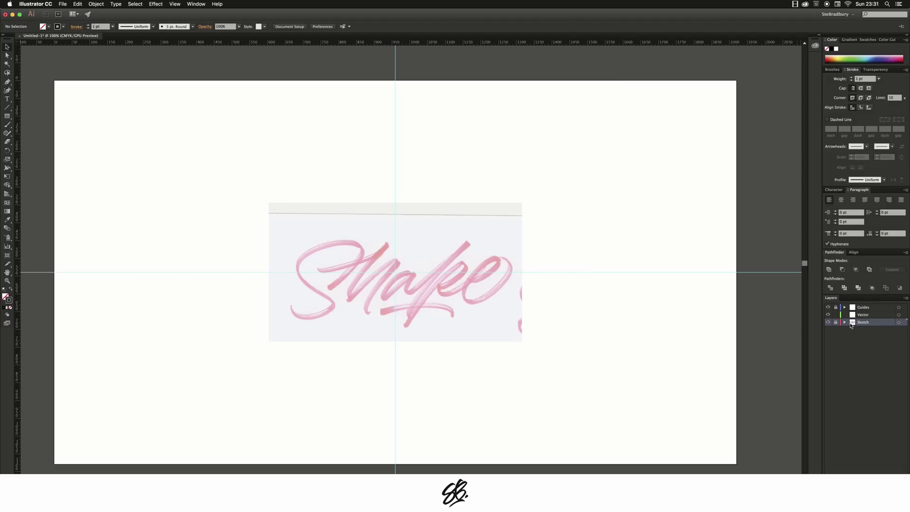
double_click(853, 324)
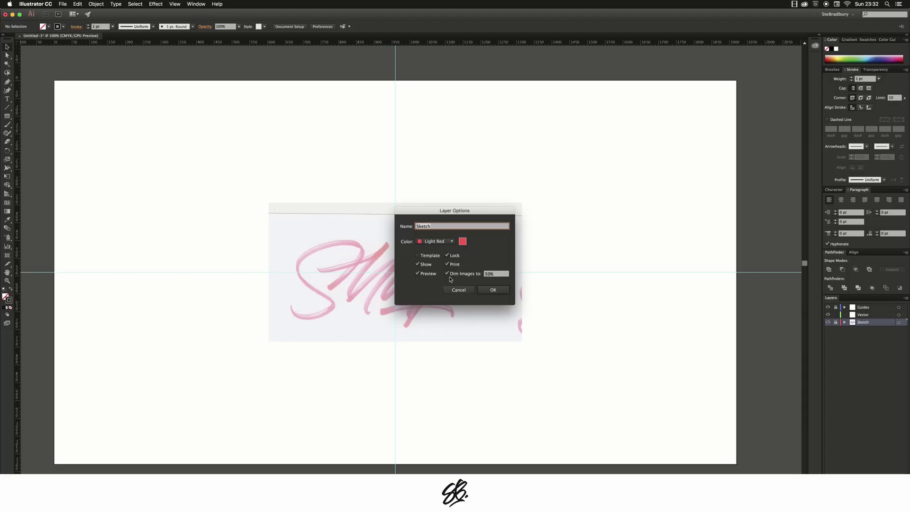
left_click(493, 291)
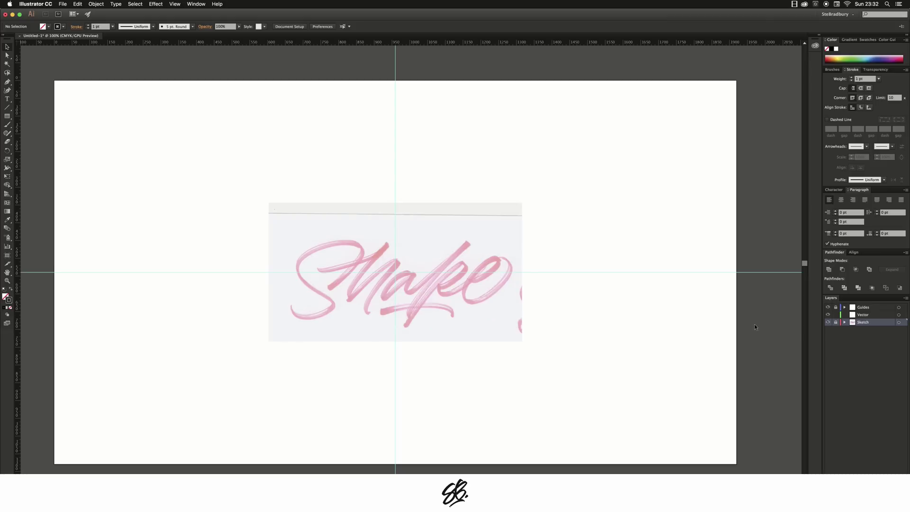
Step: Make Vector the active layer with a black stroke colour
left_click(857, 316)
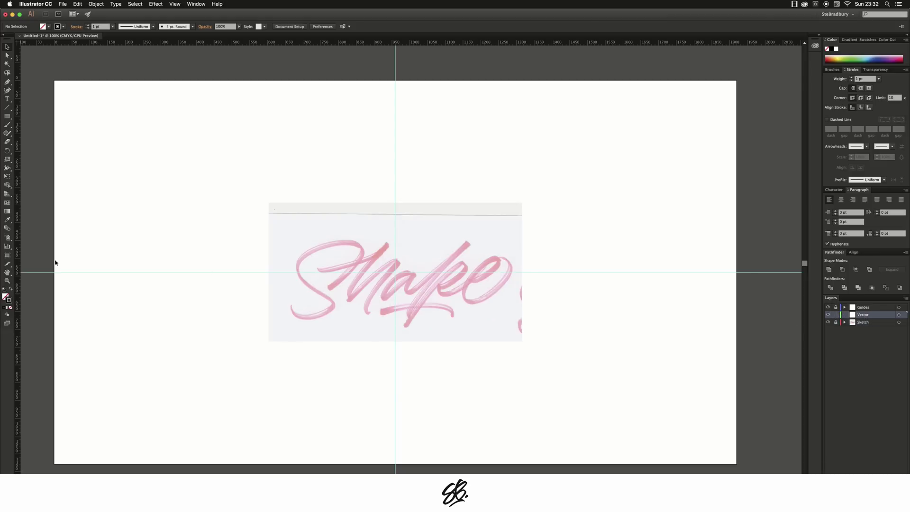
double_click(9, 302)
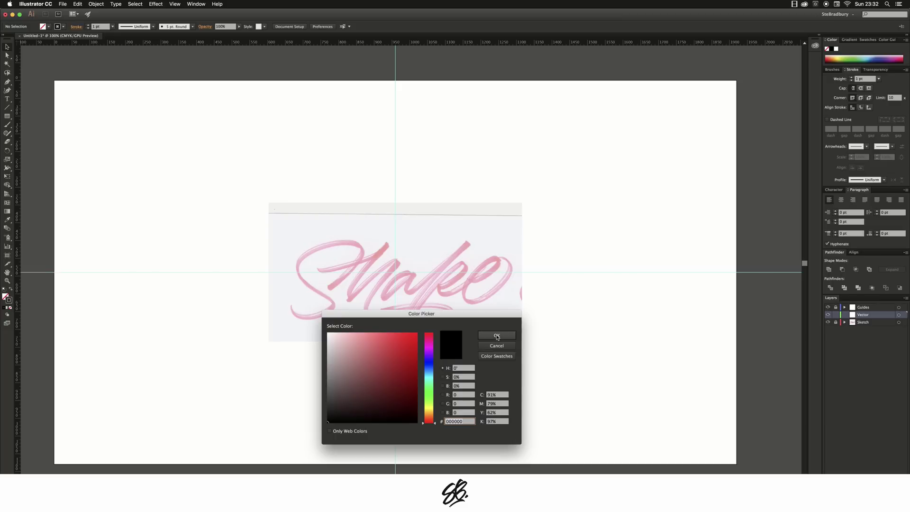
left_click(497, 336)
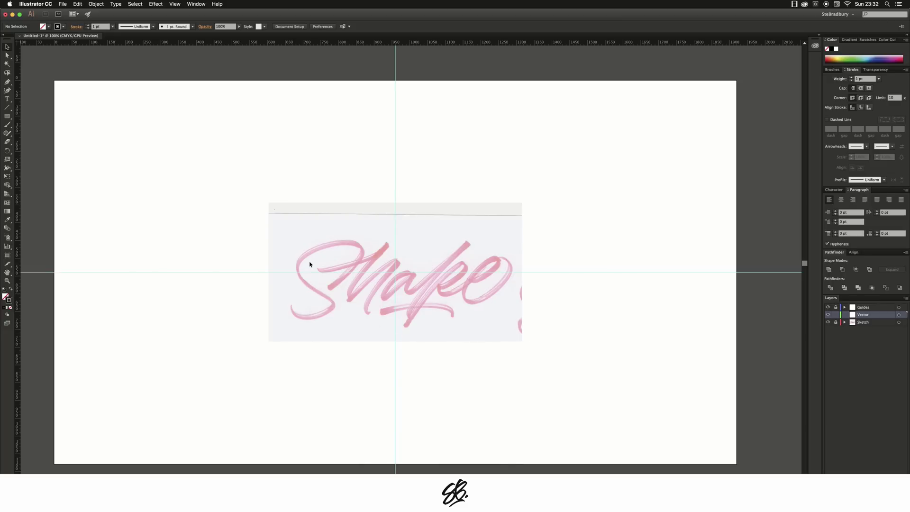
Step: Take the Pen tool and zoom to 400% on the sketch's capital S
key("p")
scroll(300, 262, "up", 3)
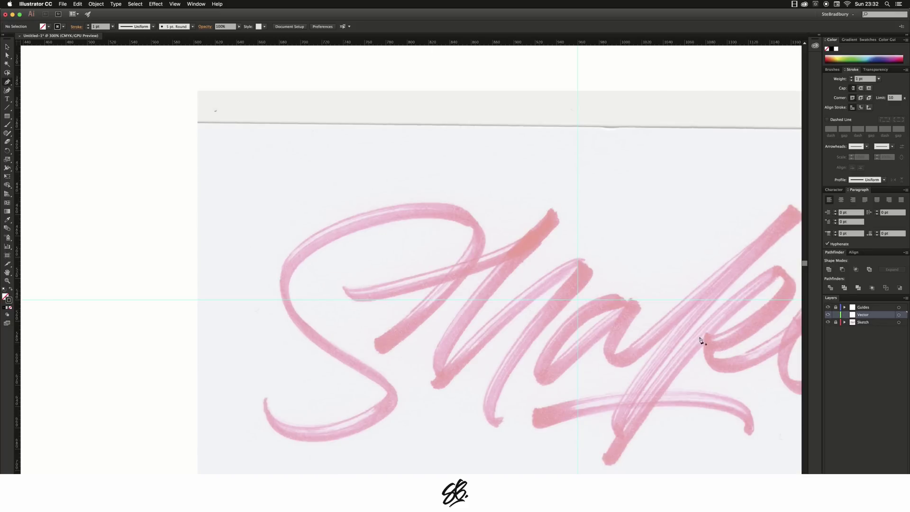
scroll(645, 340, "right", 4)
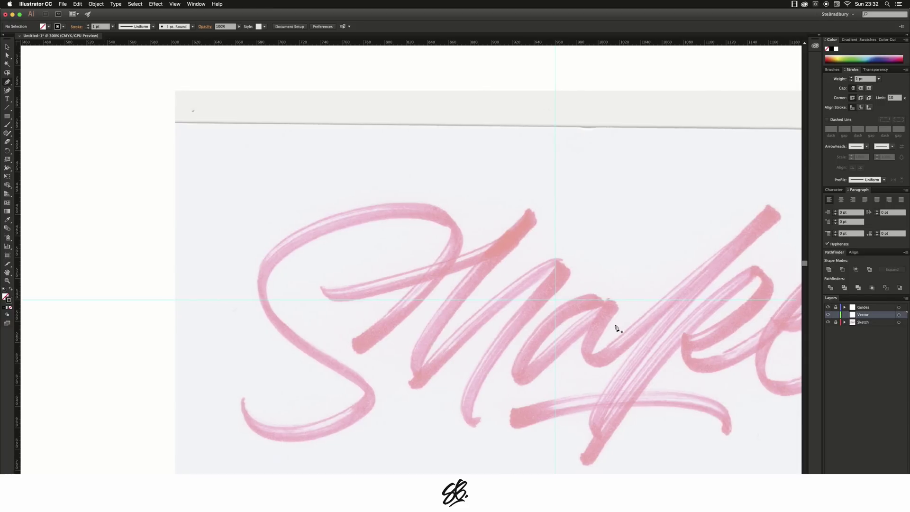
scroll(616, 328, "left", 2)
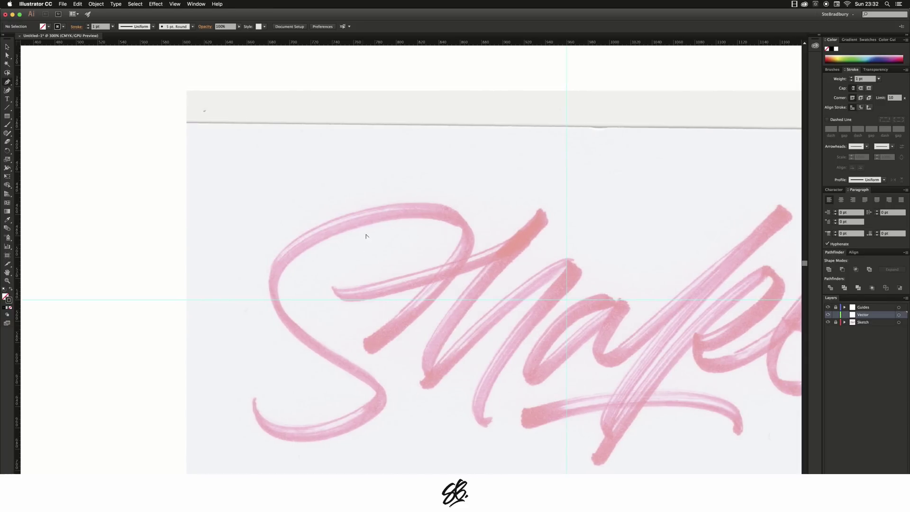
scroll(366, 236, "up", 1)
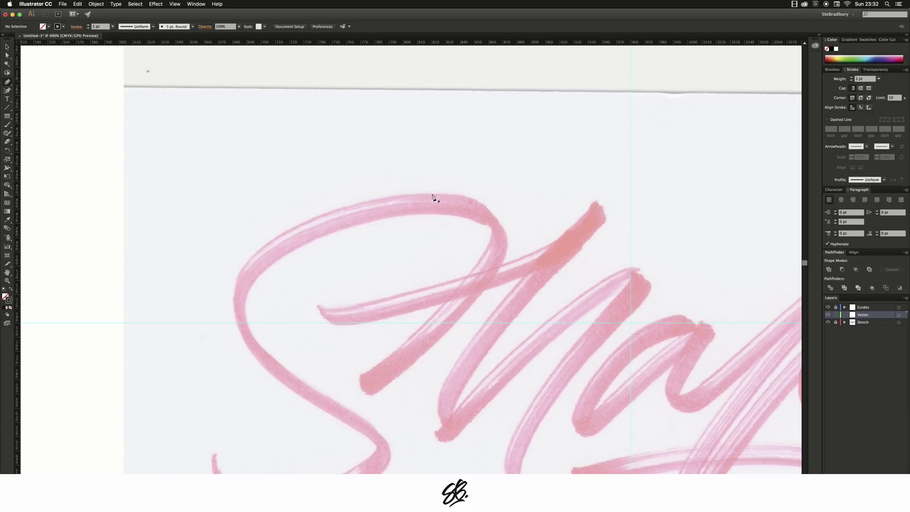
scroll(446, 211, "down", 1)
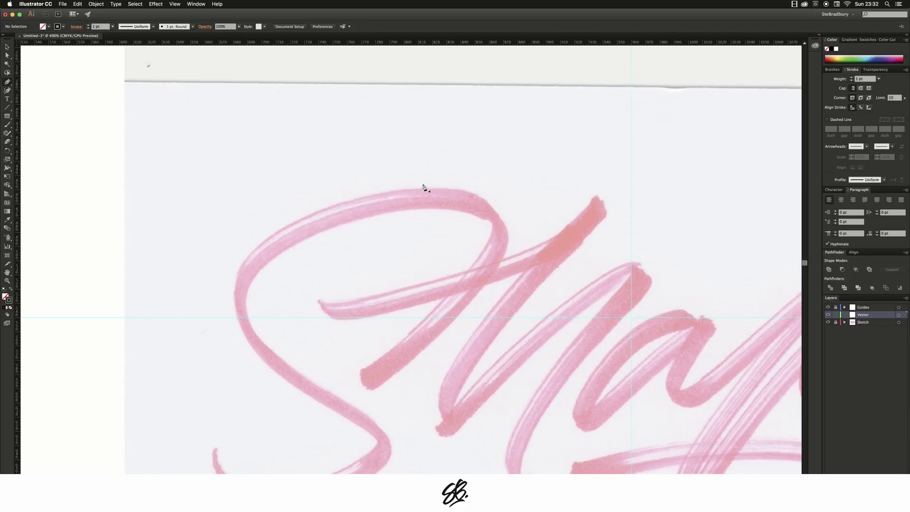
Step: Pen-trace anchors from the top of the S around its left curve to the lower diagonal
left_click_drag(433, 188, 323, 193)
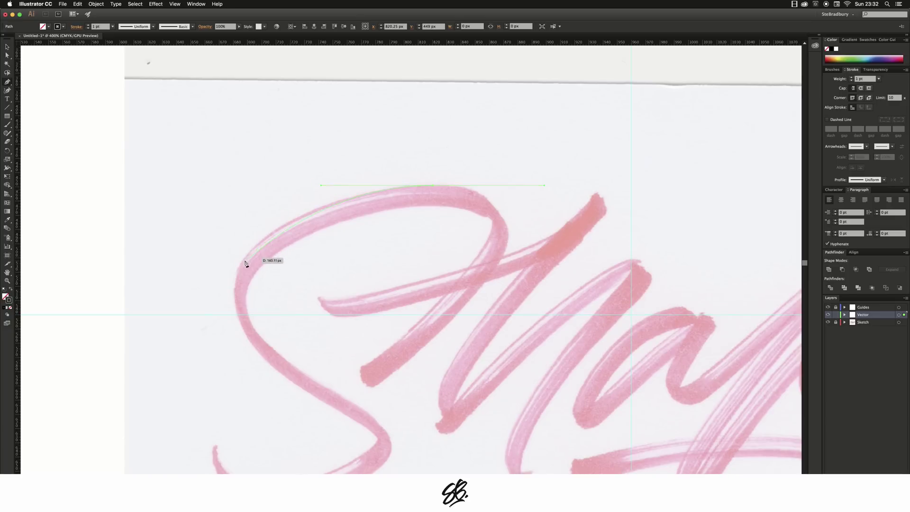
scroll(239, 266, "down", 4)
scroll(238, 272, "down", 10)
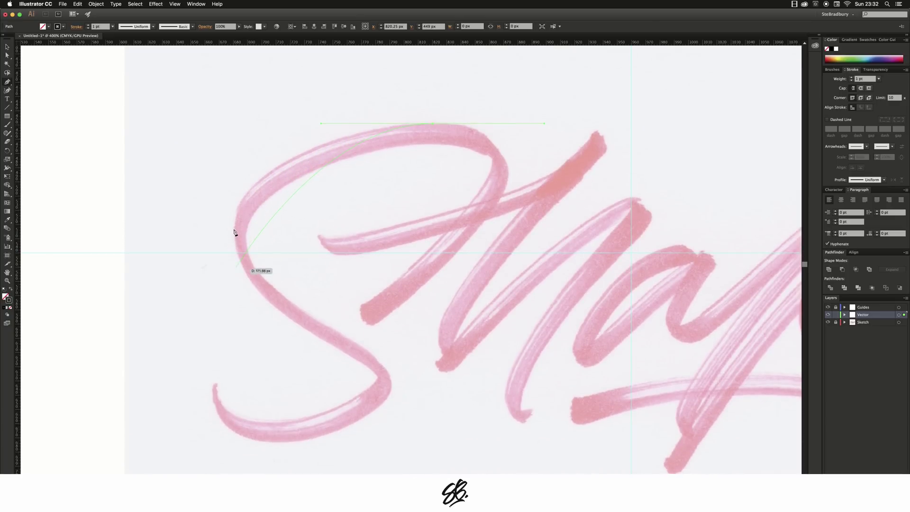
left_click_drag(234, 215, 235, 216)
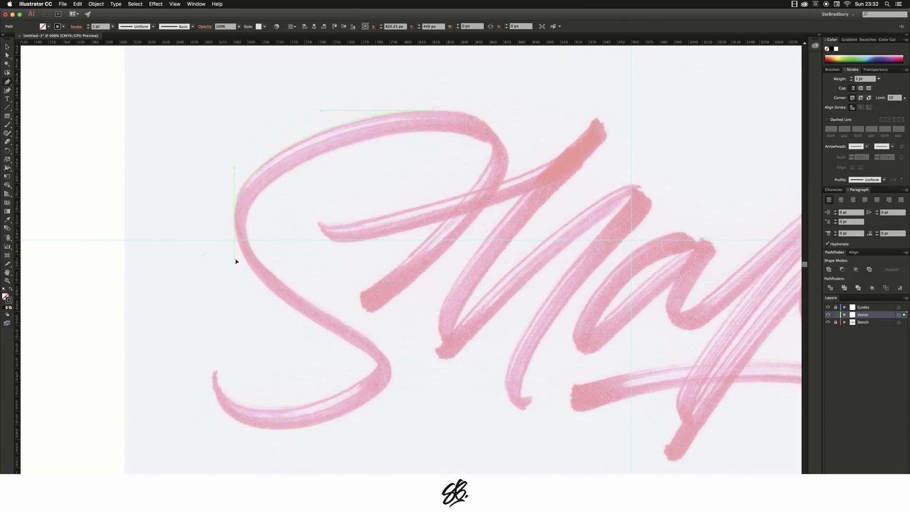
left_click_drag(236, 261, 237, 260)
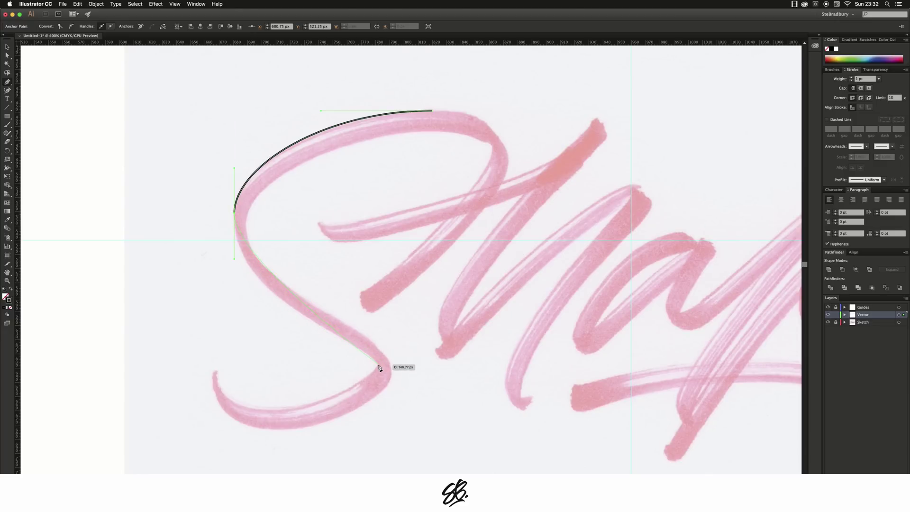
left_click_drag(378, 365, 371, 386)
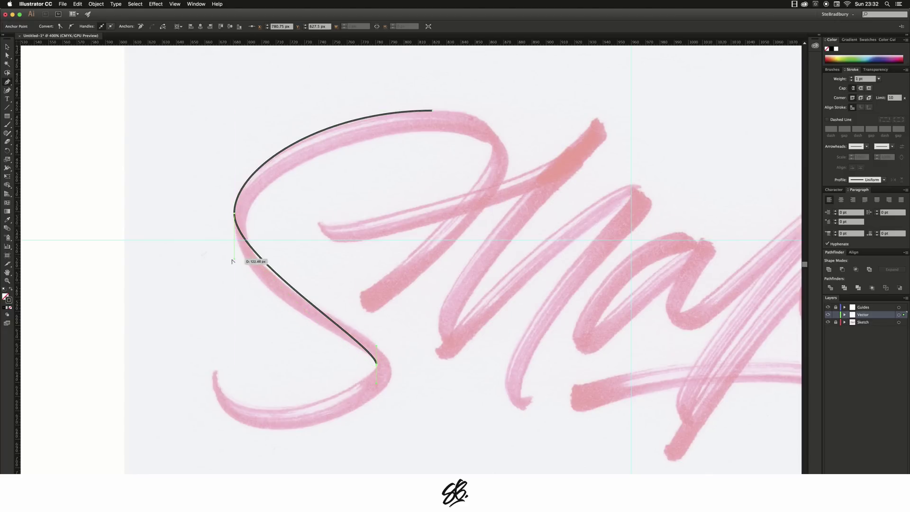
left_click_drag(233, 260, 233, 276)
left_click_drag(231, 313, 234, 315)
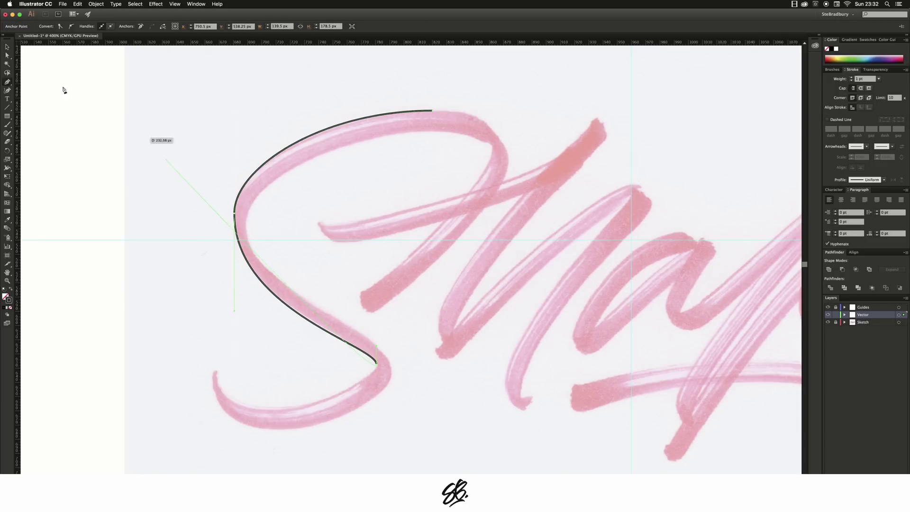
Step: Refine the left anchor and its upper and lower handles so the curves fit the sketch
left_click(8, 56)
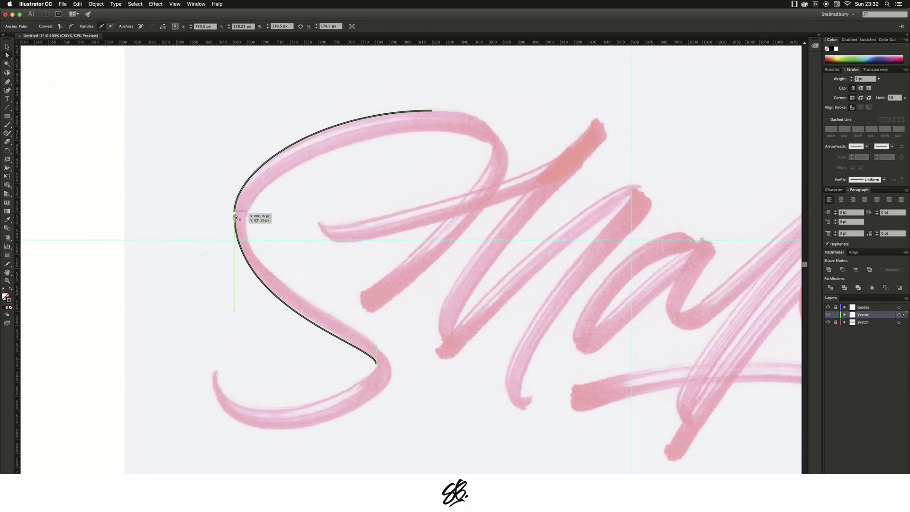
left_click_drag(235, 216, 236, 222)
mouse_move(234, 318)
left_mouse_down()
mouse_move(239, 306)
mouse_move(230, 308)
left_mouse_up()
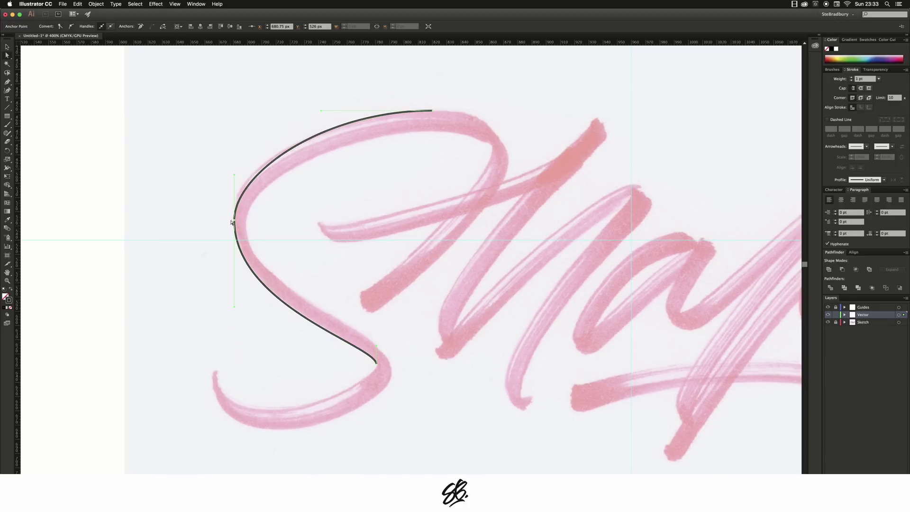
left_click_drag(235, 176, 238, 167)
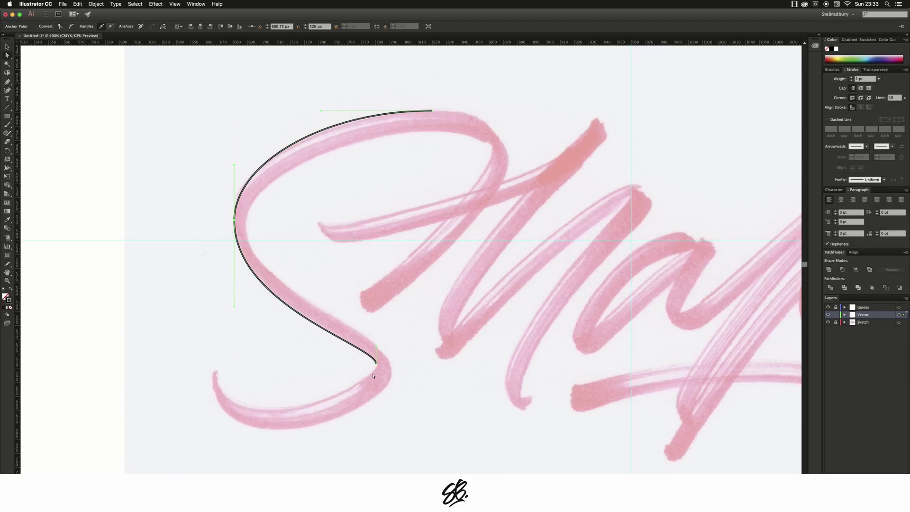
Step: Continue the path from its end anchor with a curved anchor along the S's bottom
key("p")
left_click(378, 366)
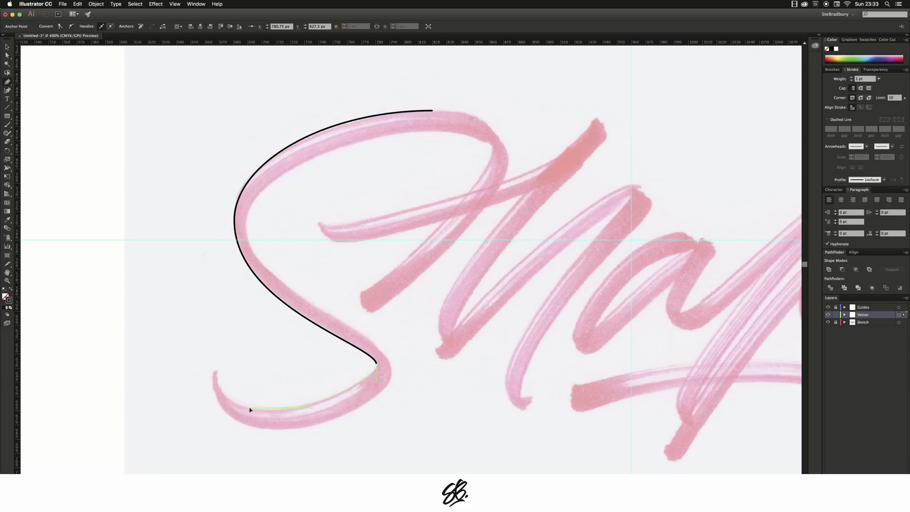
left_click_drag(250, 409, 249, 408)
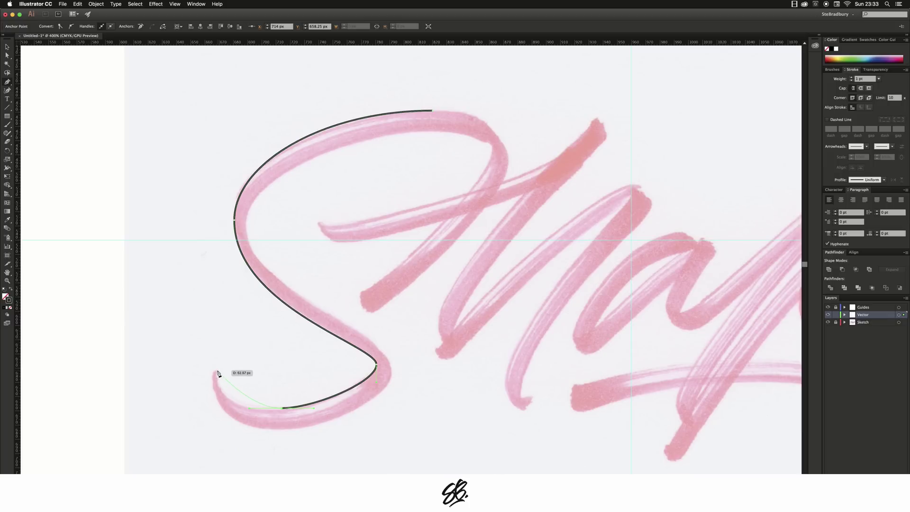
Step: Move the bottom anchor left to fit the sketch and extend the path toward the tail
key("super")
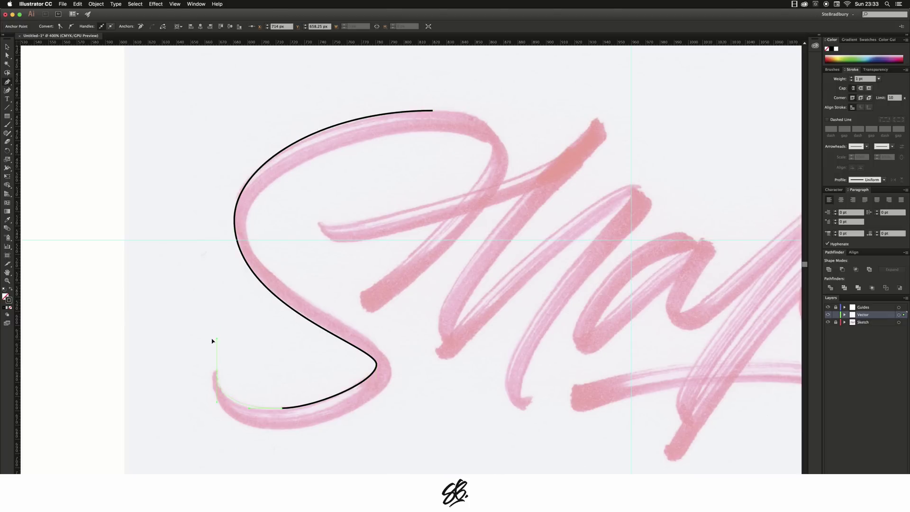
left_click(216, 373)
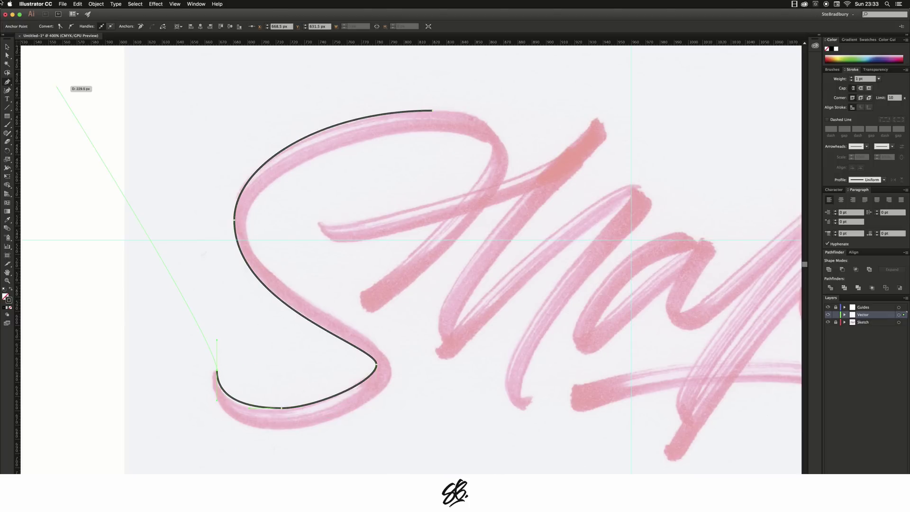
left_click(7, 55)
left_click_drag(280, 408, 274, 408)
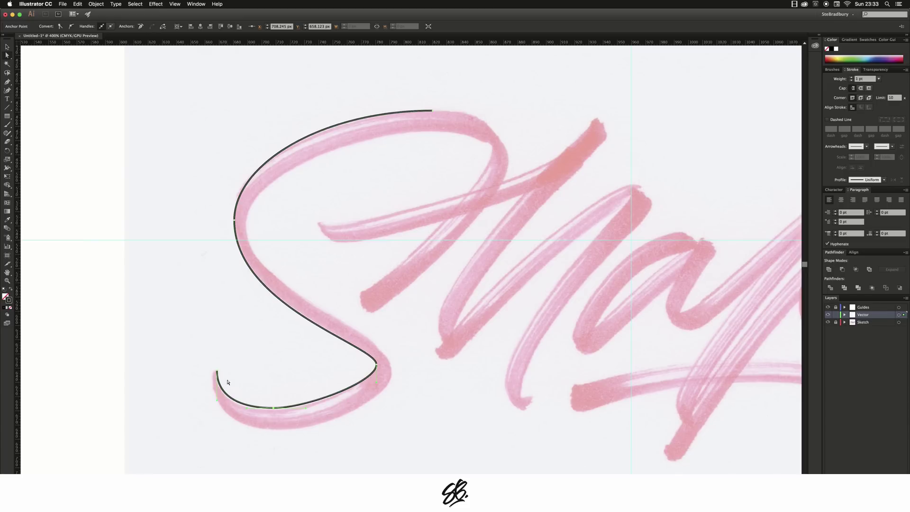
key("p")
mouse_move(217, 373)
left_mouse_down()
mouse_move(212, 394)
mouse_move(296, 436)
mouse_move(282, 433)
mouse_move(350, 431)
left_mouse_up()
Step: Join the lower stroke's open ends and reshape the bottom and right-end curve handles
left_click_drag(391, 362, 392, 368)
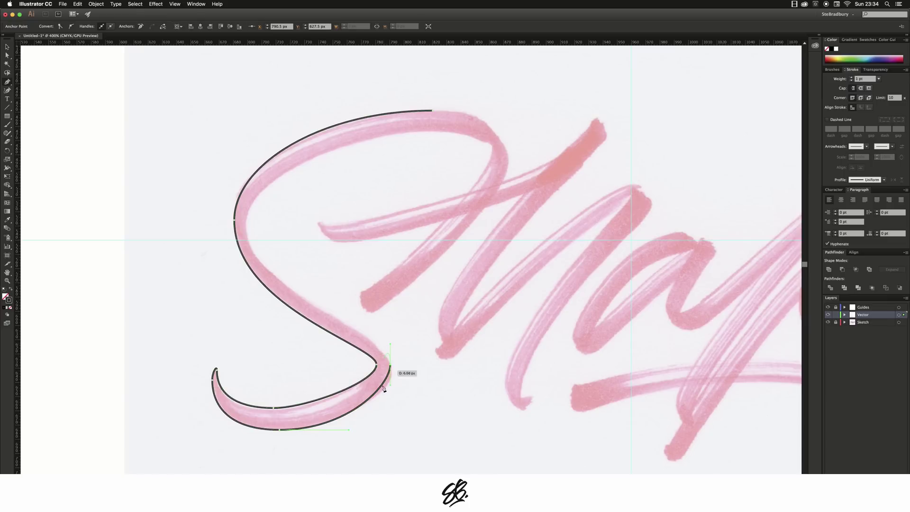
key("super+j")
left_click_drag(345, 432, 341, 430)
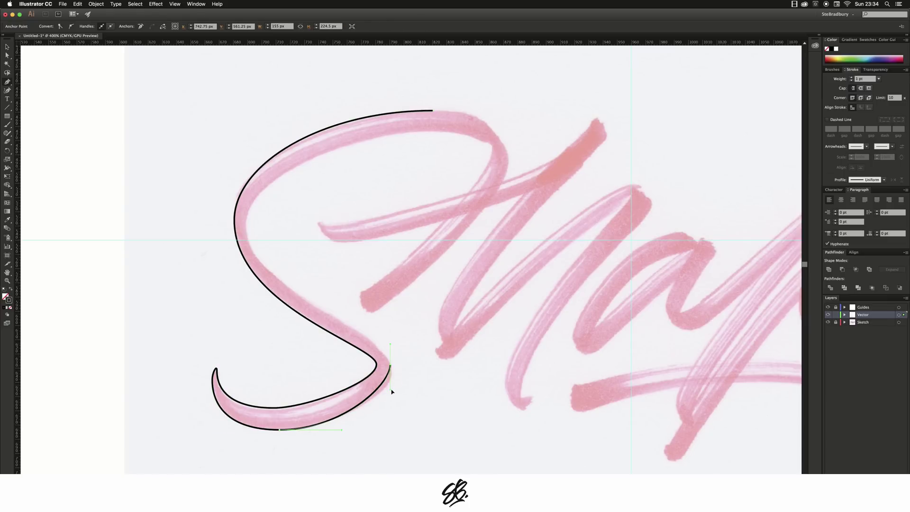
key("super+equal")
key("super+equal")
key("super+equal")
scroll(390, 395, "down", 2)
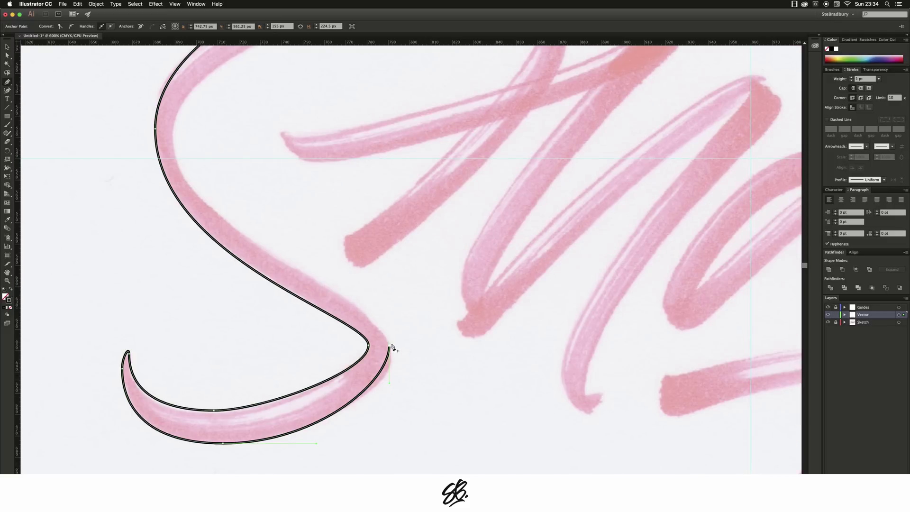
left_click_drag(390, 347, 389, 283)
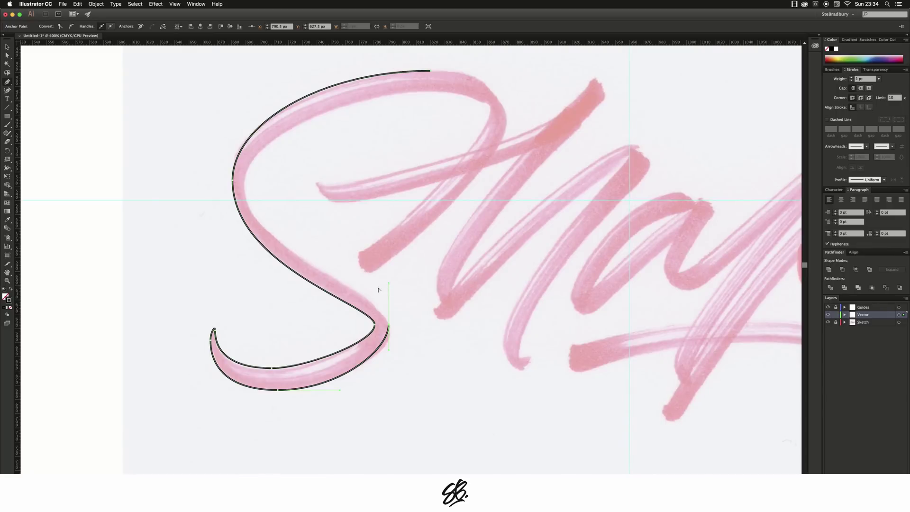
scroll(381, 289, "up", 5)
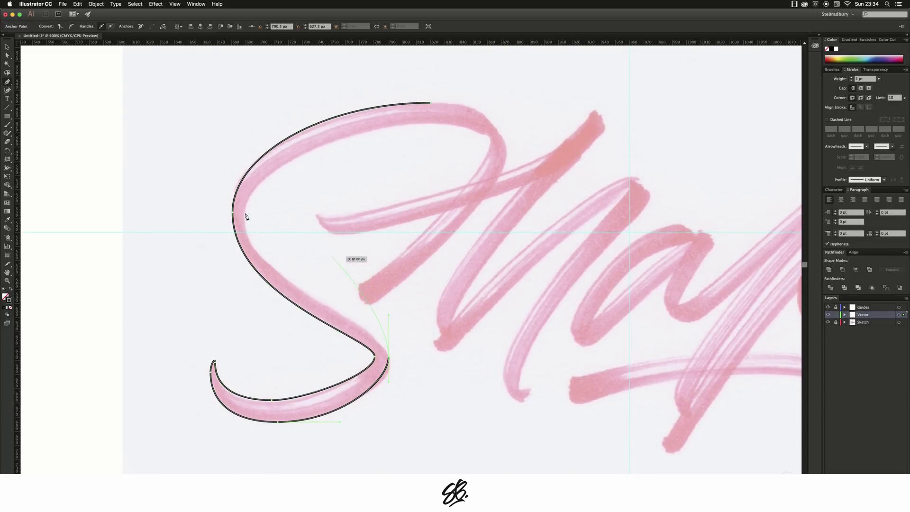
Step: Fit the upper-left curve to the sketch and extend the path along the inner top curve
left_click_drag(247, 217, 245, 216)
left_click(245, 216, "super")
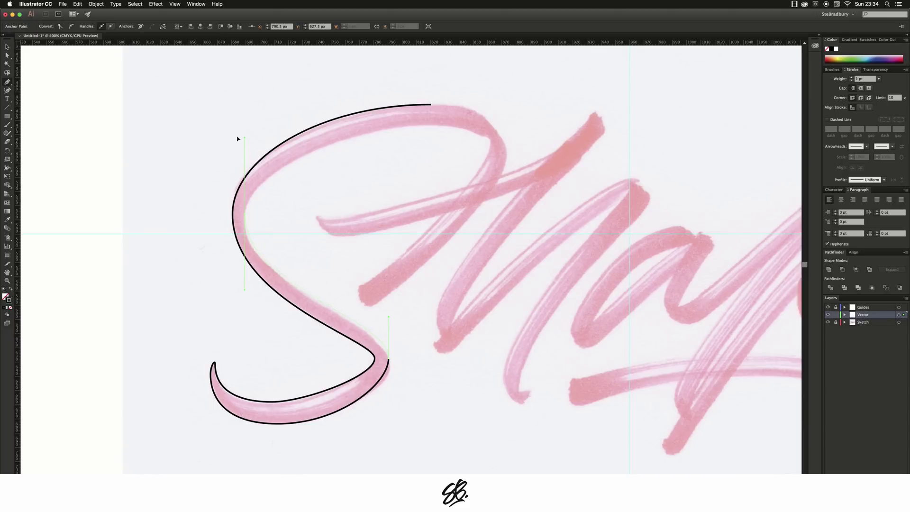
mouse_move(237, 156)
left_mouse_down()
mouse_move(275, 222)
mouse_move(247, 231)
mouse_move(266, 152)
mouse_move(247, 148)
mouse_move(245, 160)
left_mouse_up()
scroll(268, 216, "up", 2)
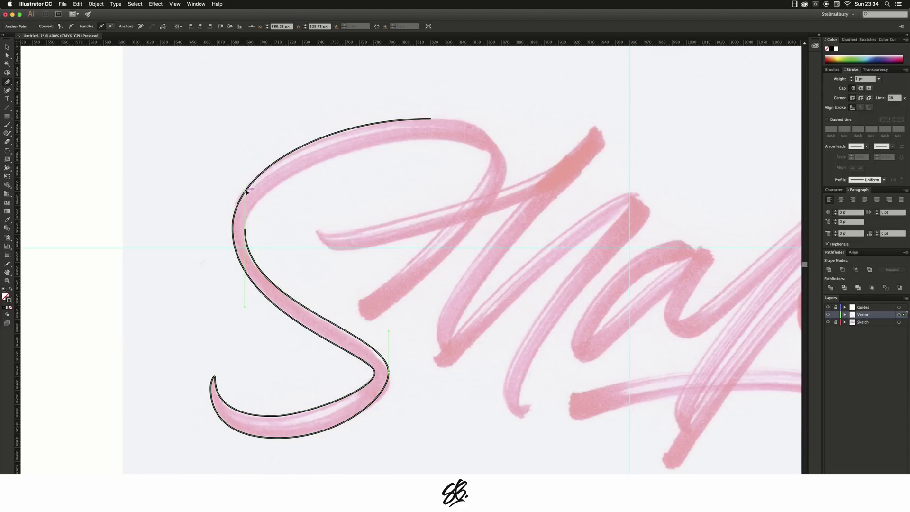
left_click_drag(245, 190, 433, 141)
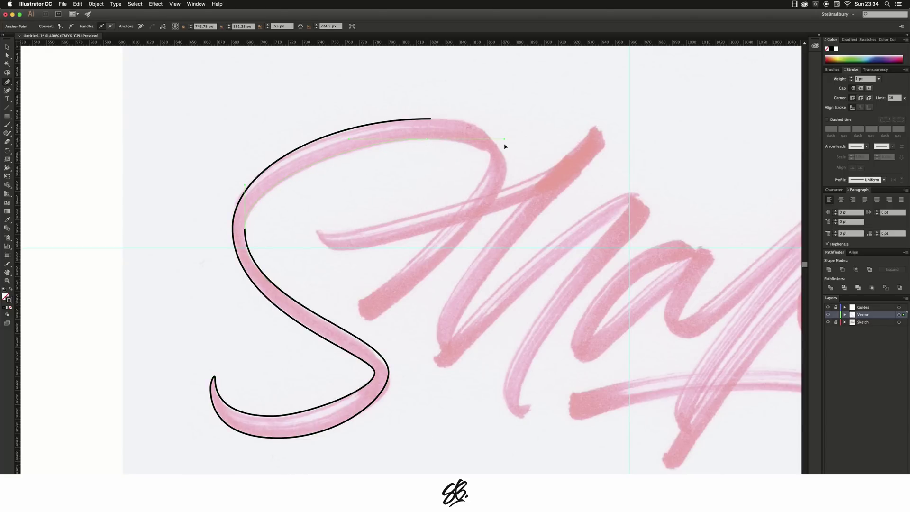
left_click_drag(505, 146, 359, 303)
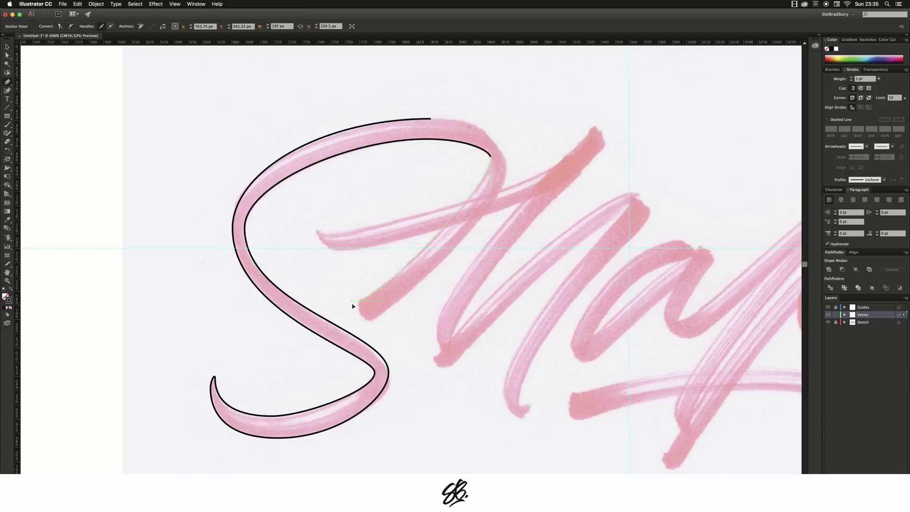
Step: Add the diagonal stroke's rounded lower end and curve its outer edge upward
left_click_drag(354, 304, 374, 322)
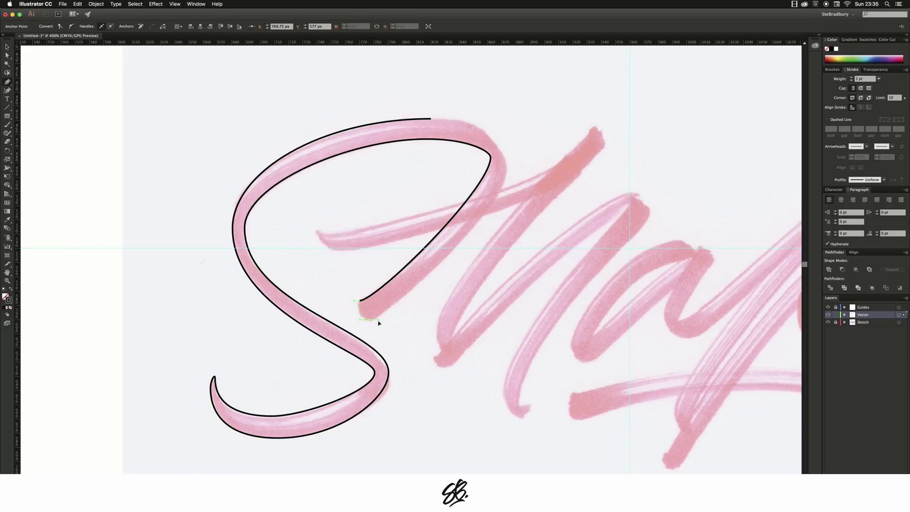
left_click_drag(380, 322, 499, 211)
left_click_drag(502, 110, 390, 319)
left_click_drag(505, 207, 503, 216)
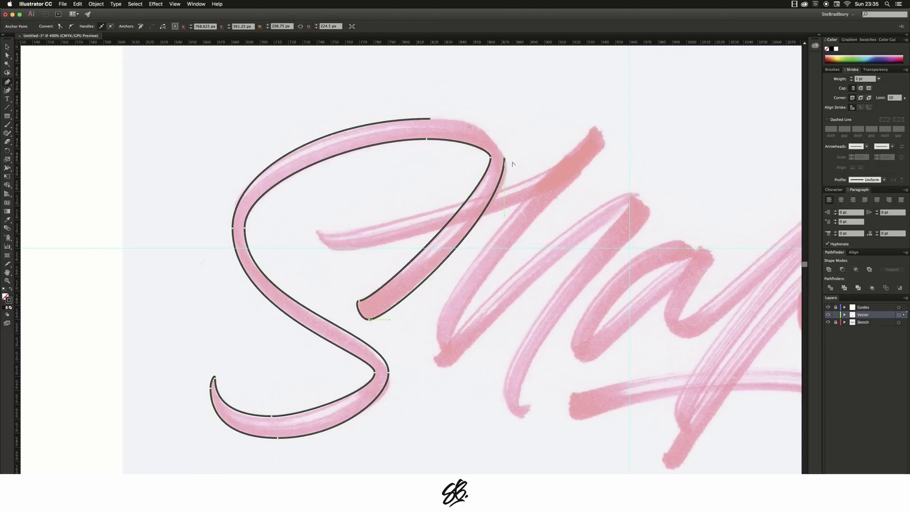
left_click_drag(503, 158, 7, 57)
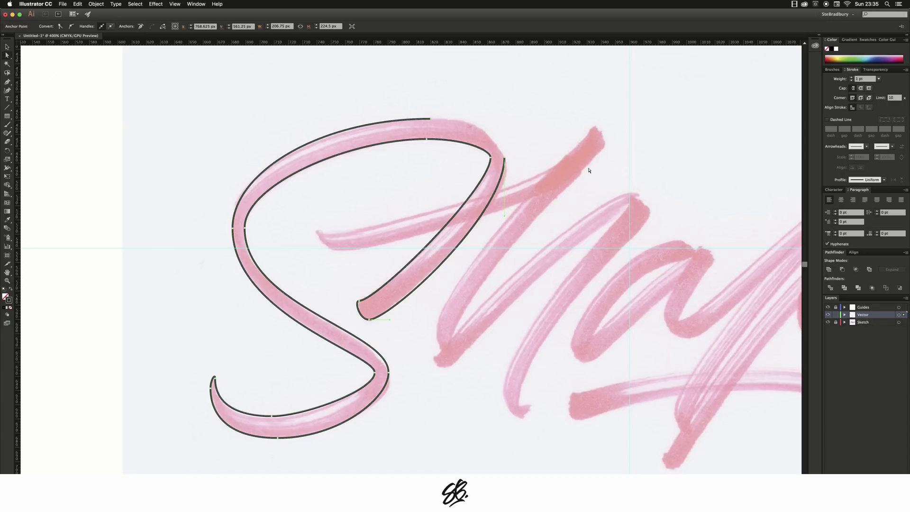
Step: Nudge the path's end anchor onto the sketch edge and deselect the S path
left_click(506, 161)
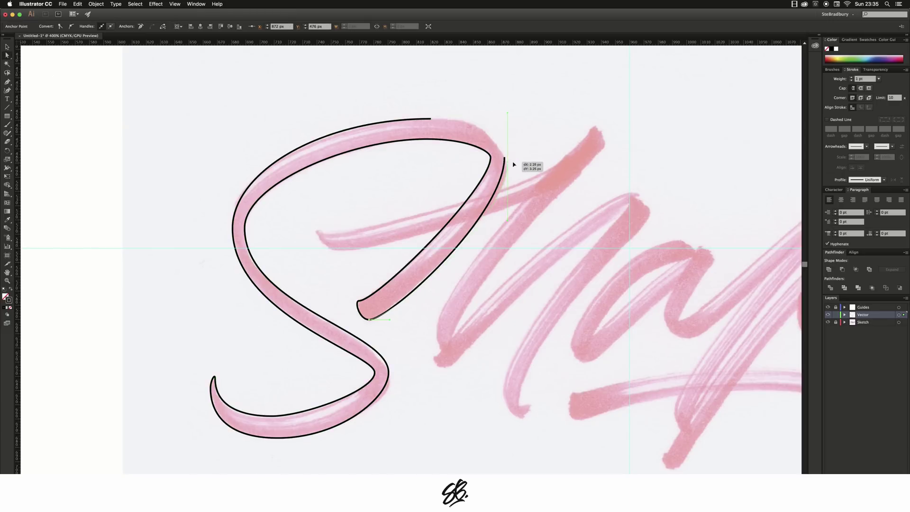
left_click(505, 161)
left_click_drag(508, 162, 510, 166)
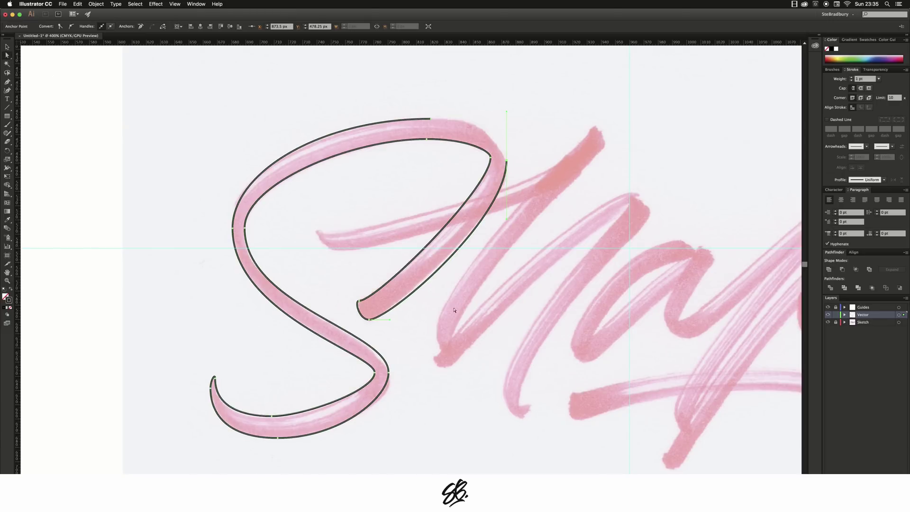
left_click(388, 320)
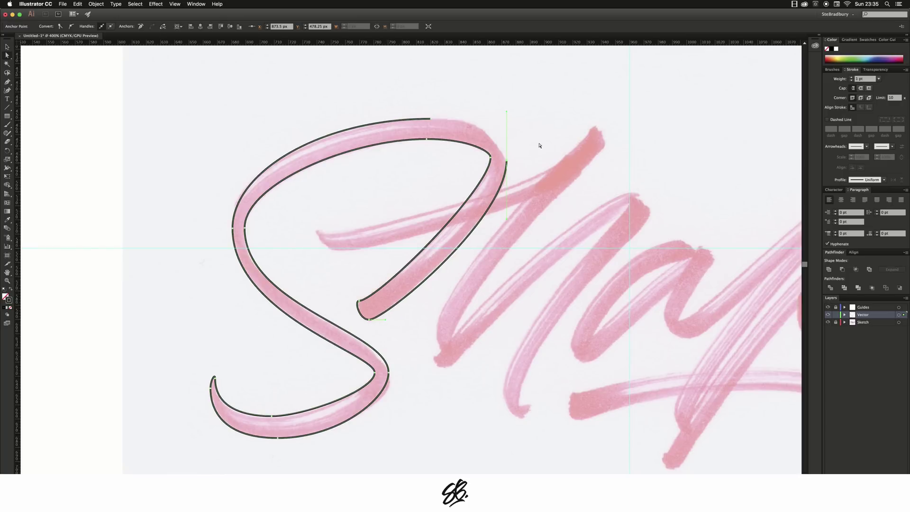
key("p")
Step: Extend the outline across the S's top arc back to the starting anchor
left_click_drag(506, 114, 505, 122)
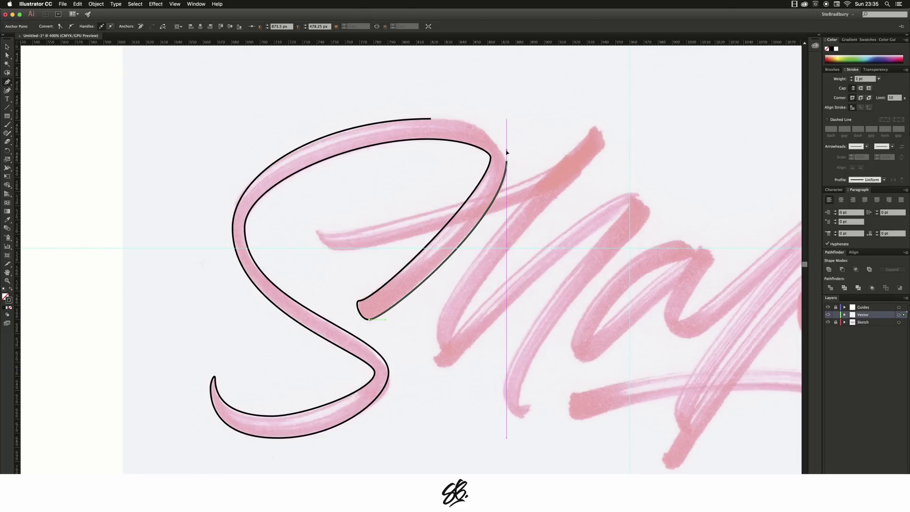
left_click_drag(506, 152, 511, 152)
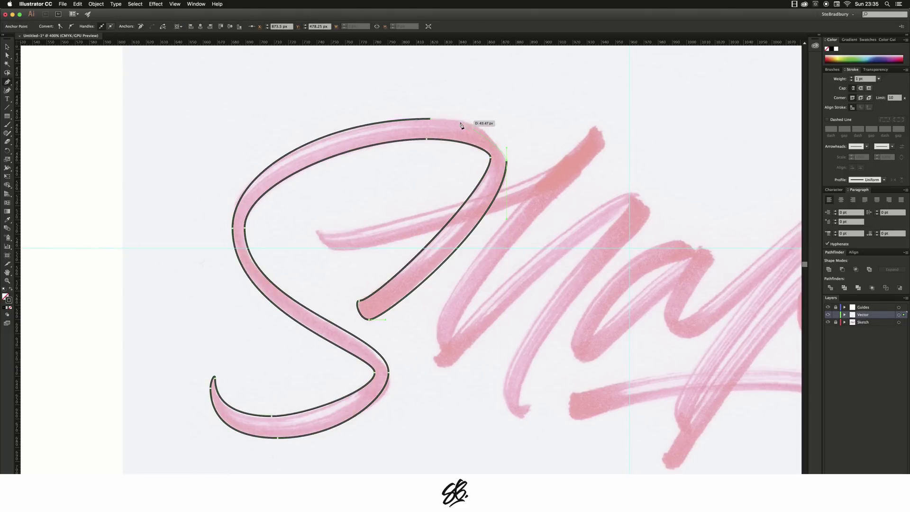
left_click_drag(433, 122, 381, 122)
Step: Shift the top anchor right, smooth its handle, and nudge the inner anchor slightly down
left_click(7, 56)
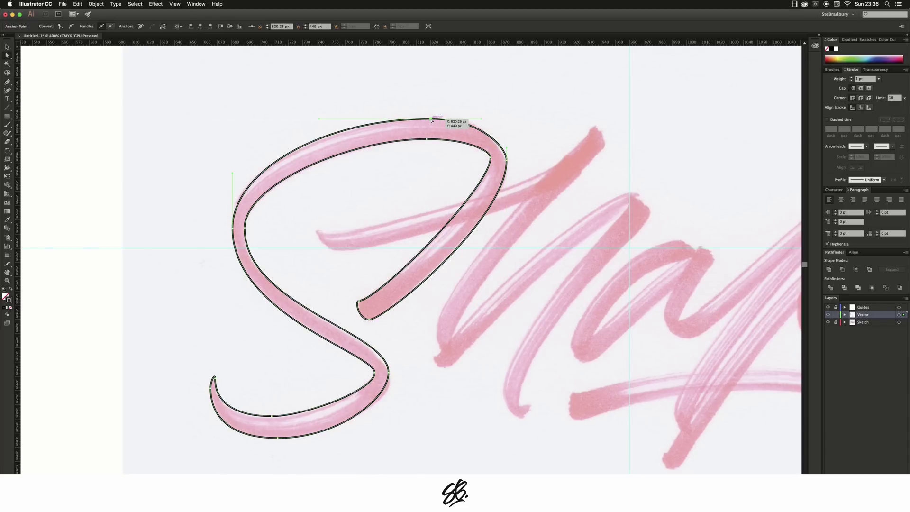
left_click_drag(434, 120, 440, 121)
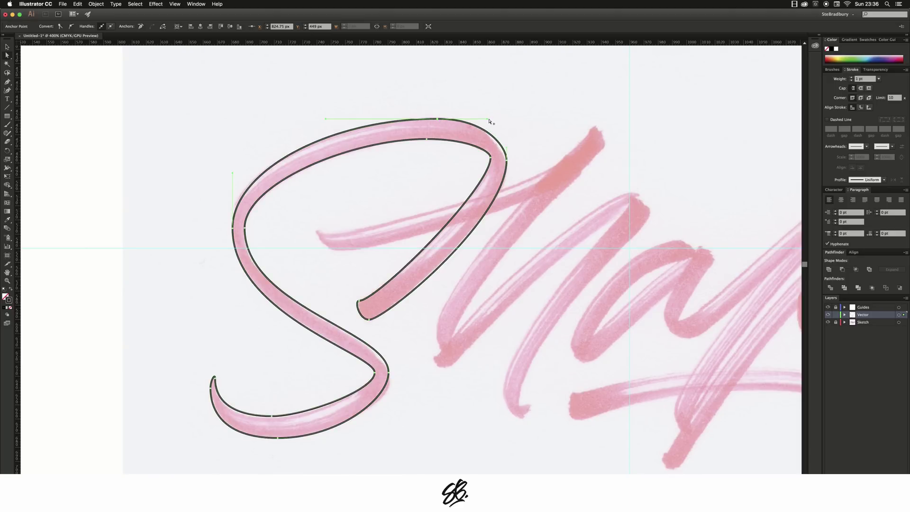
left_click_drag(488, 120, 479, 121)
left_click(491, 158)
left_click_drag(492, 161, 492, 164)
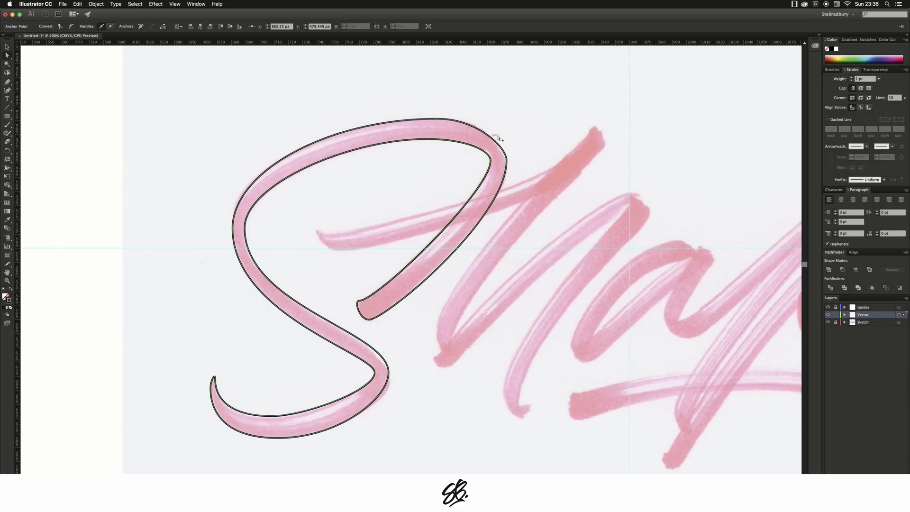
left_click(535, 154)
scroll(534, 153, "down", 1)
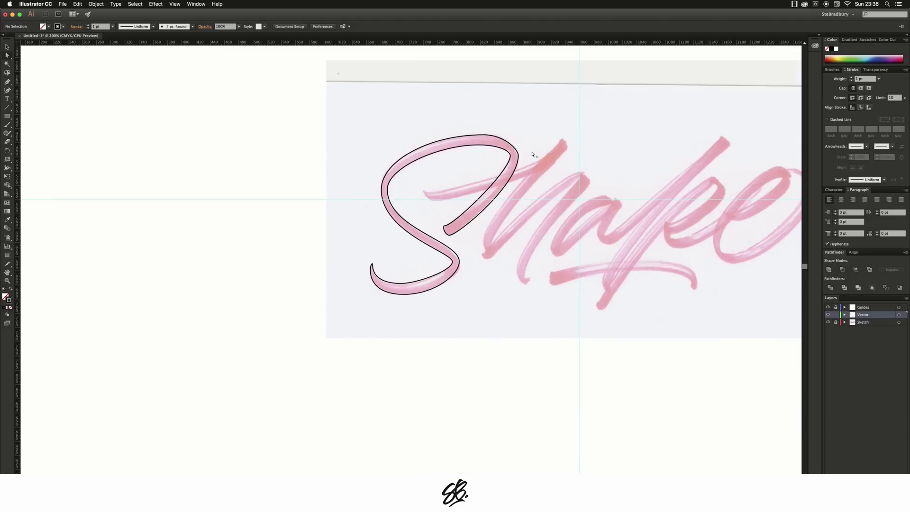
scroll(524, 154, "up", 1)
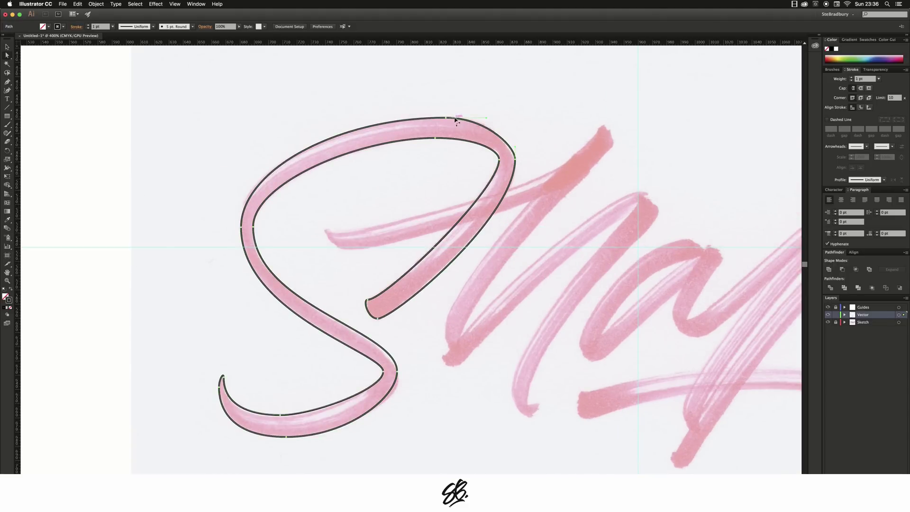
left_click(456, 122)
left_click_drag(448, 119, 442, 121)
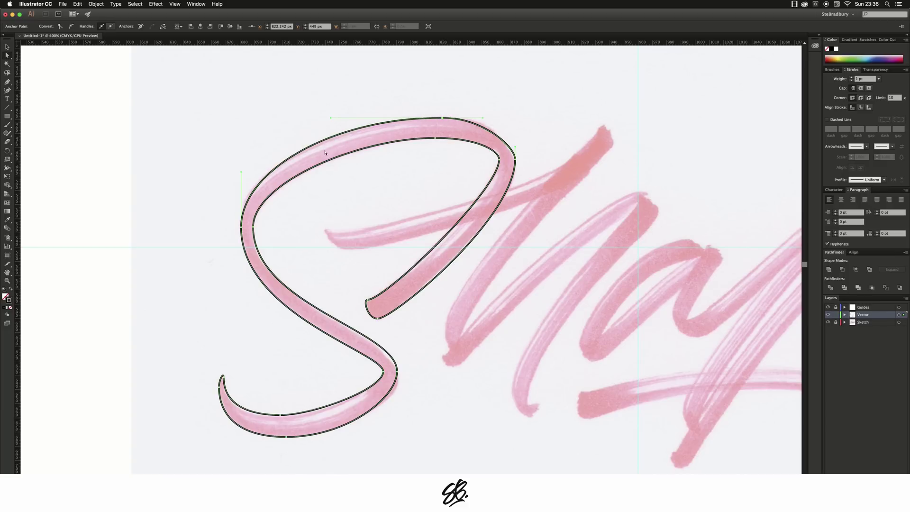
scroll(510, 138, "down", 1)
left_click(7, 47)
left_click(183, 155)
left_click(446, 254)
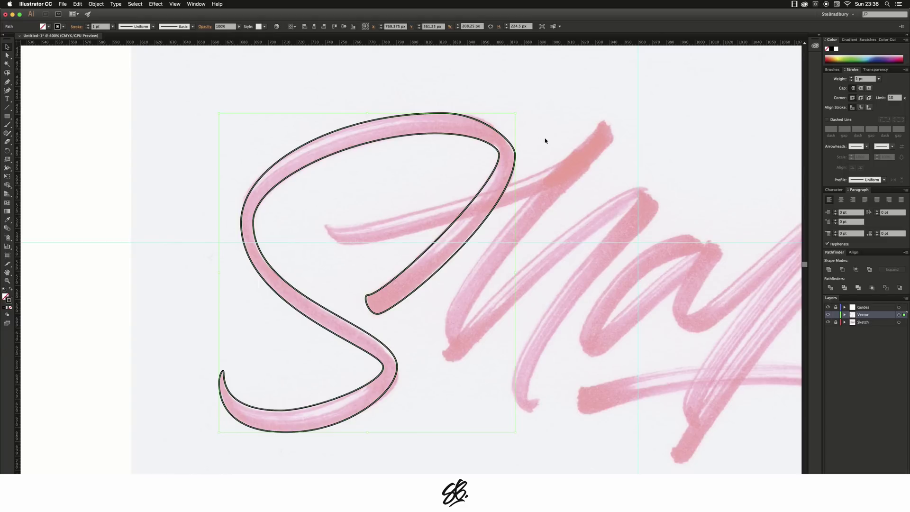
left_click(572, 139)
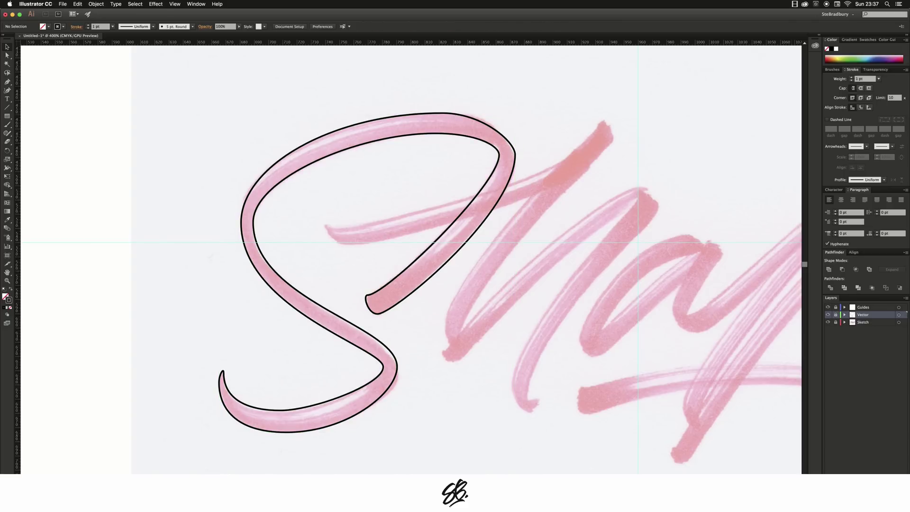
Step: Create a new Layer 4 above the Vector layer for drawing highlights
left_click(890, 473)
key("p")
Step: Draw a highlight stroke from the S's top down to its upper-left curve
left_click_drag(441, 120, 401, 120)
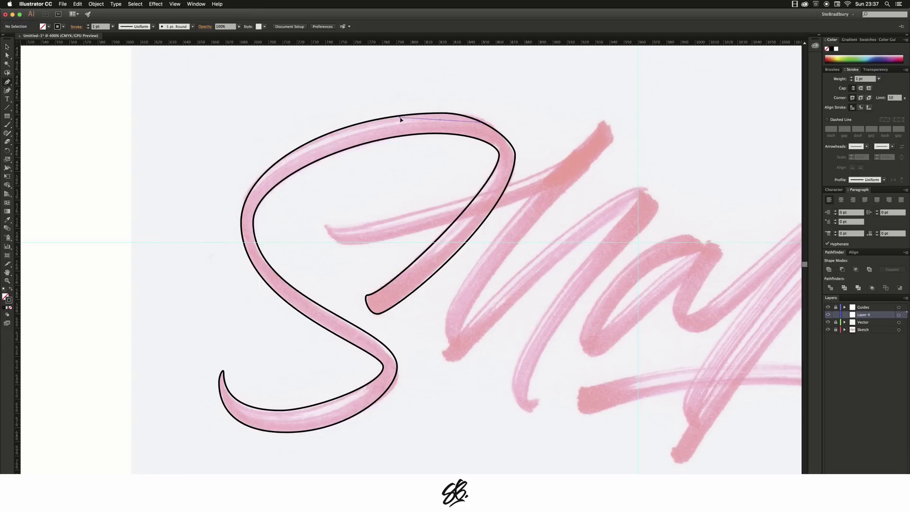
left_click_drag(399, 120, 391, 122)
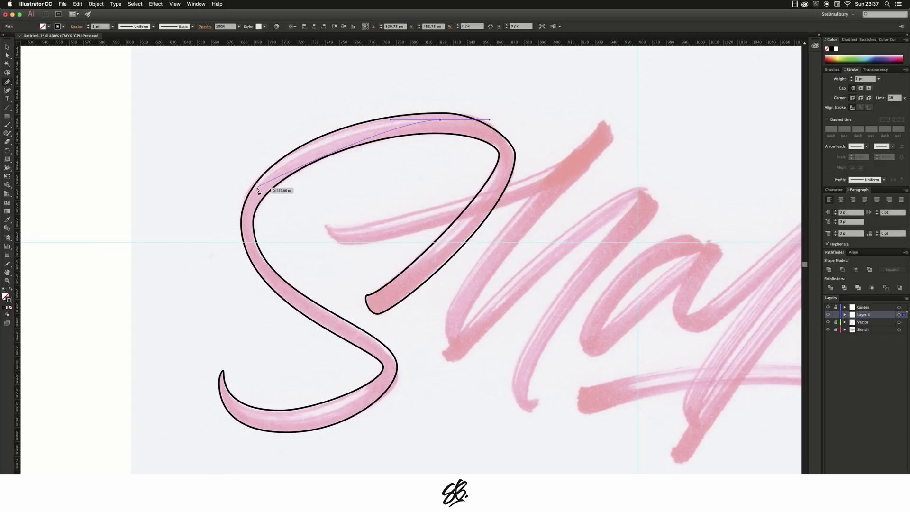
left_click_drag(256, 189, 208, 244)
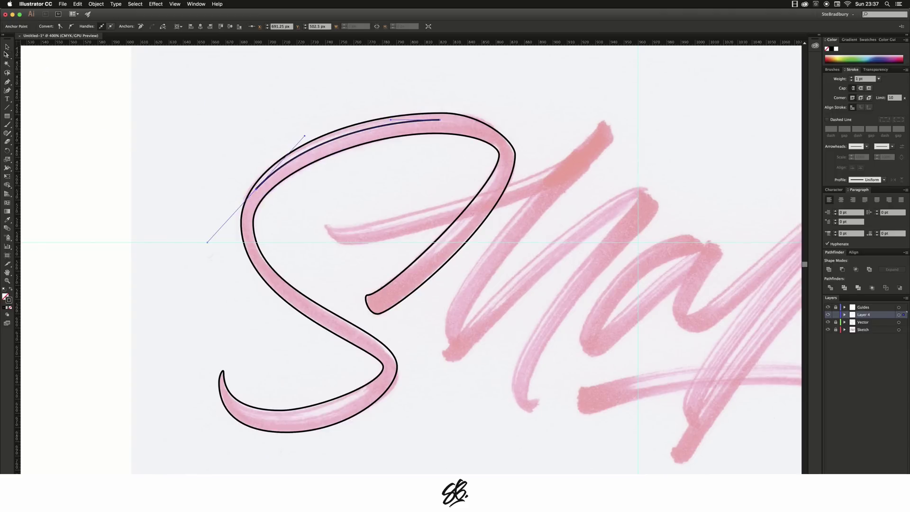
Step: Nudge the highlight's top anchor up and bend its handles along the loop's upper curve
left_click(9, 56)
left_click(392, 120)
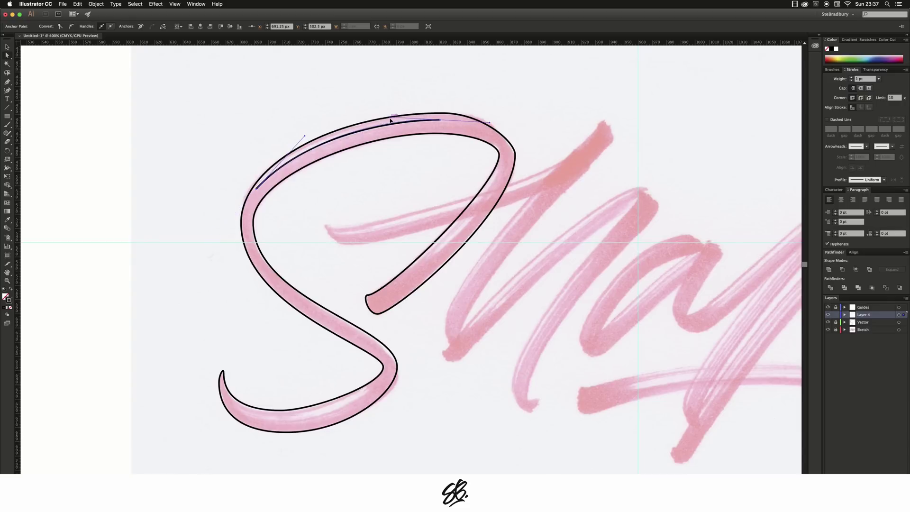
left_click(440, 121)
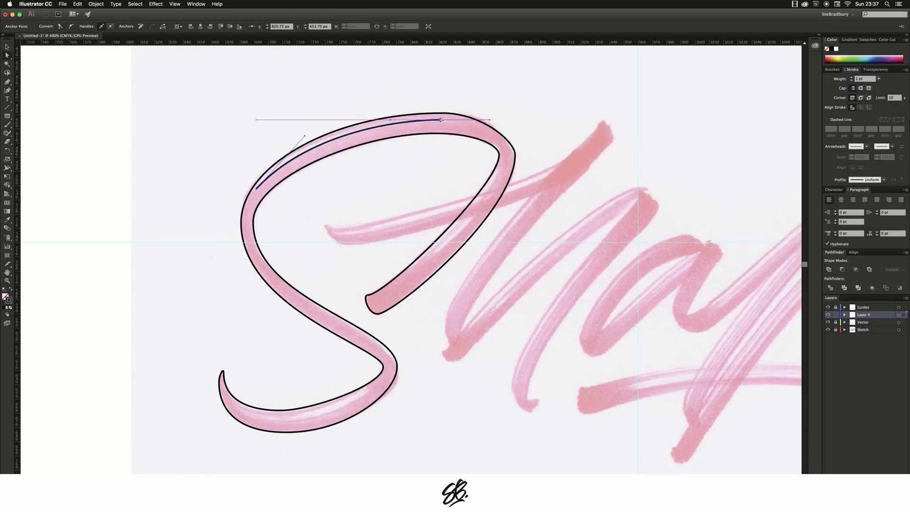
key("super+equal")
key("super+equal")
key("super+equal")
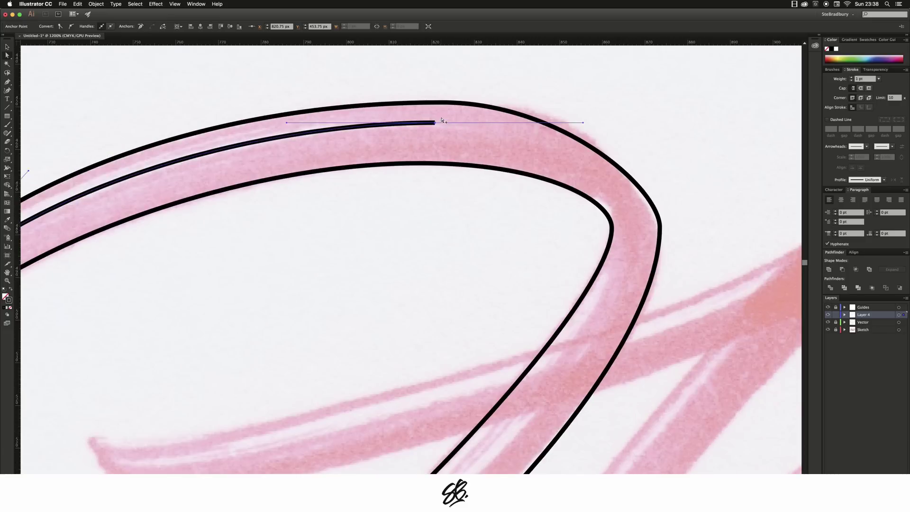
left_click_drag(435, 124, 435, 120)
key("super+minus")
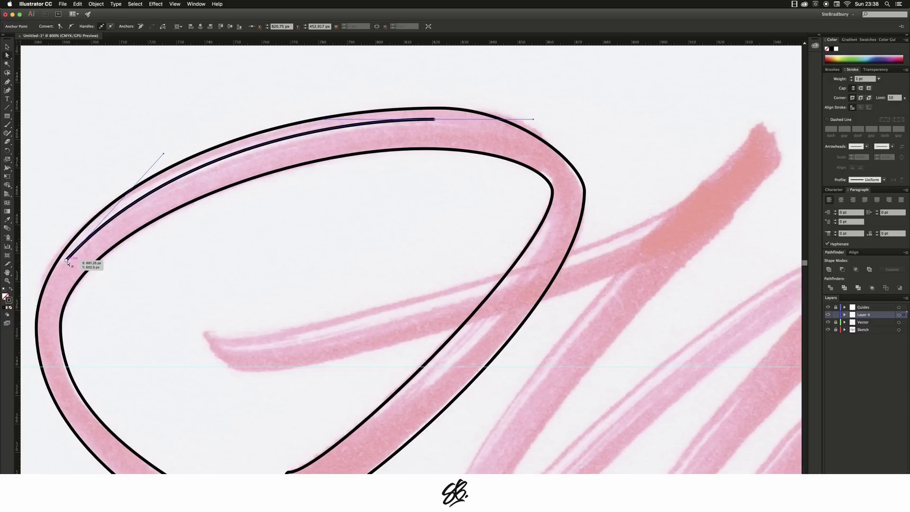
left_click_drag(67, 260, 72, 260)
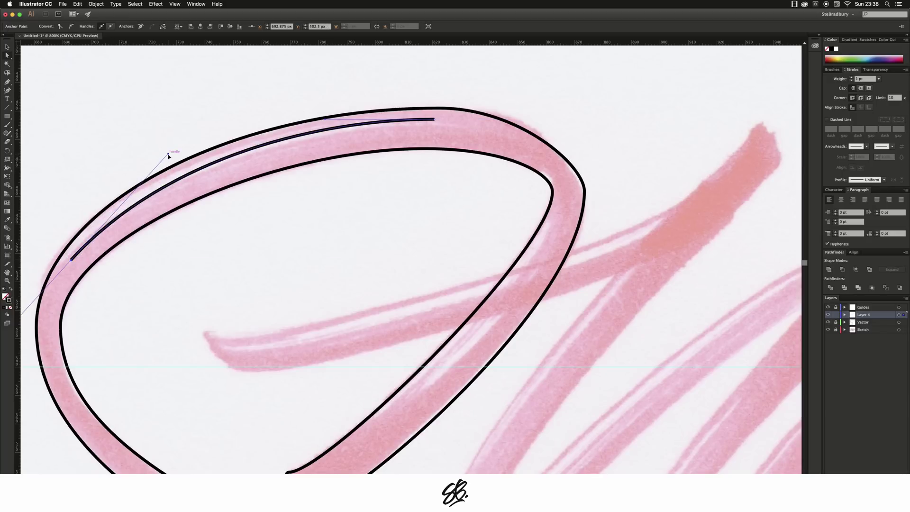
left_click_drag(167, 156, 152, 157)
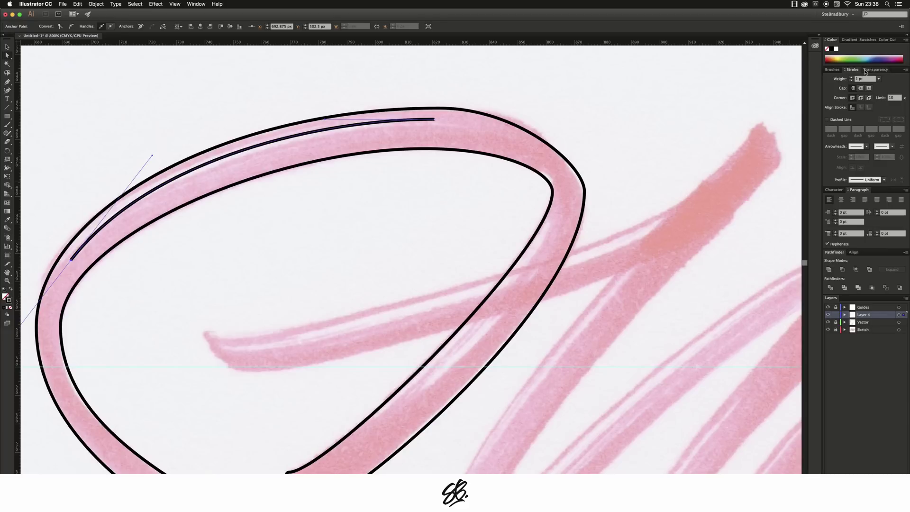
Step: Taper the thin highlight path with Width Profile 1 from the Stroke panel's full options
left_click(196, 5)
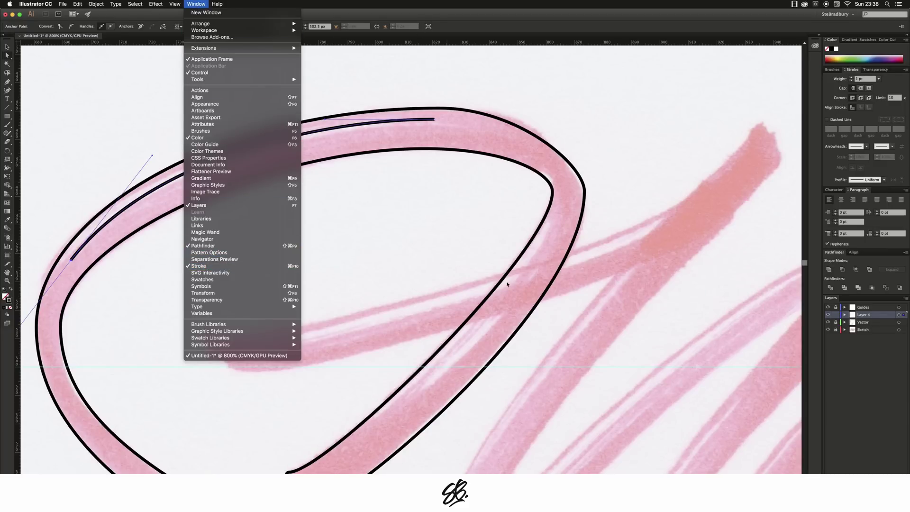
left_click(885, 74)
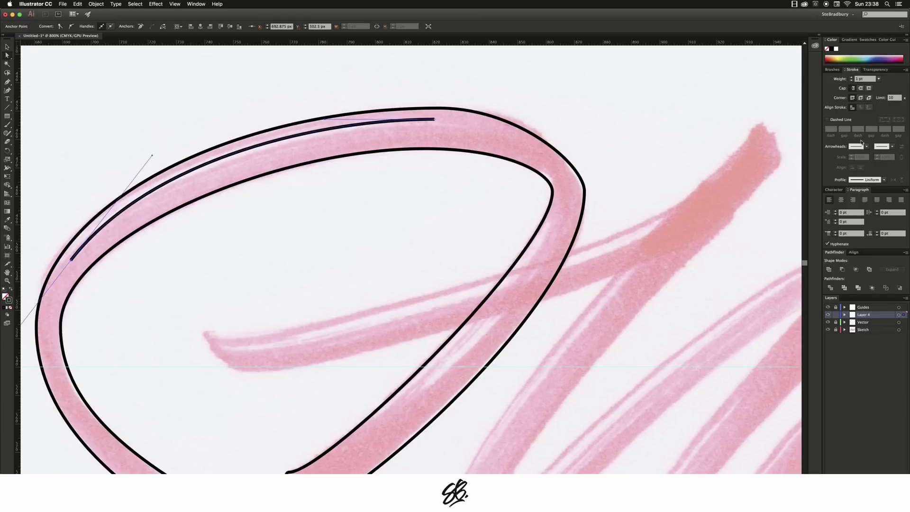
left_click(906, 71)
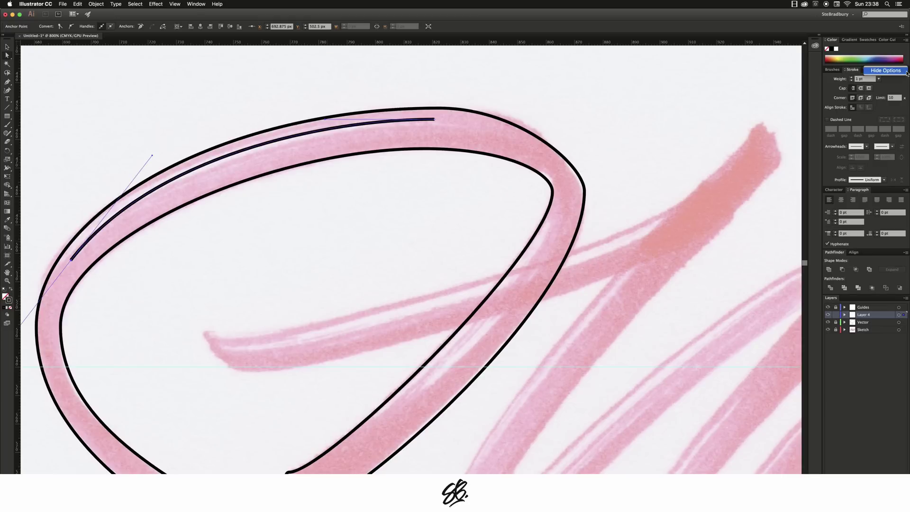
left_click(884, 71)
left_click(907, 70)
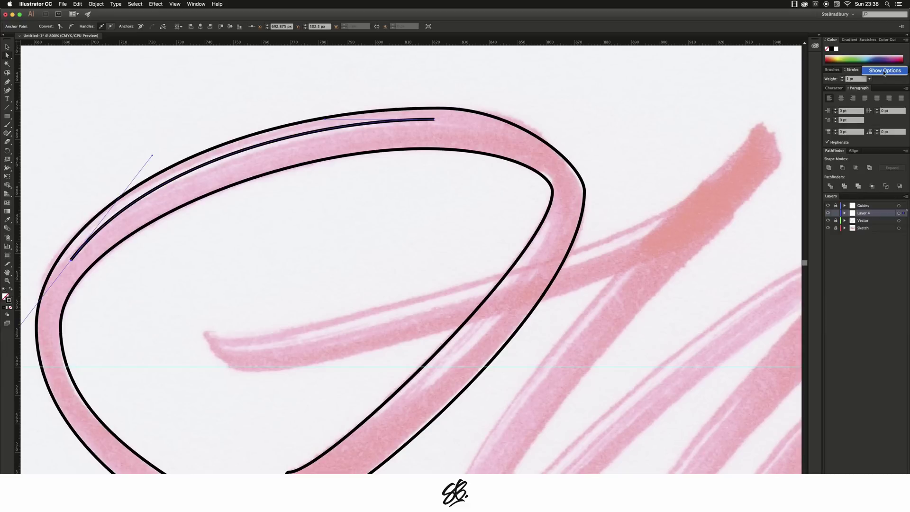
left_click(886, 71)
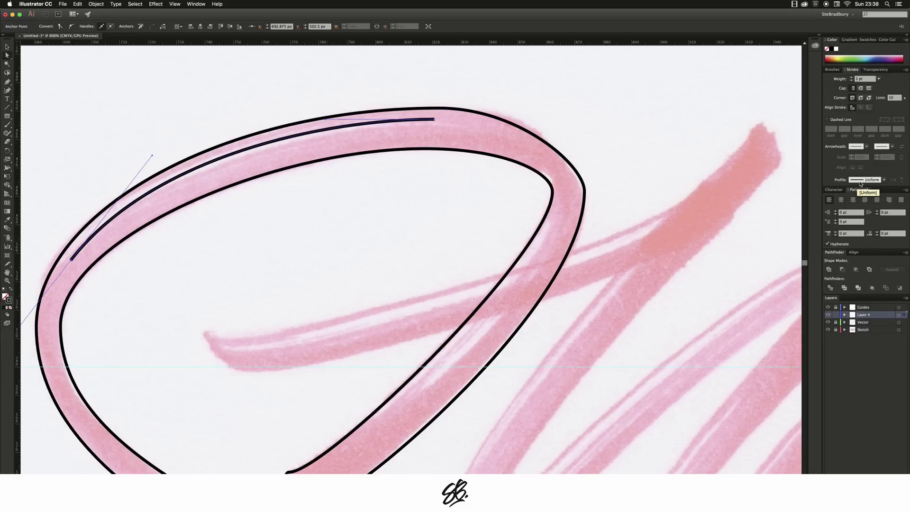
left_click(861, 180)
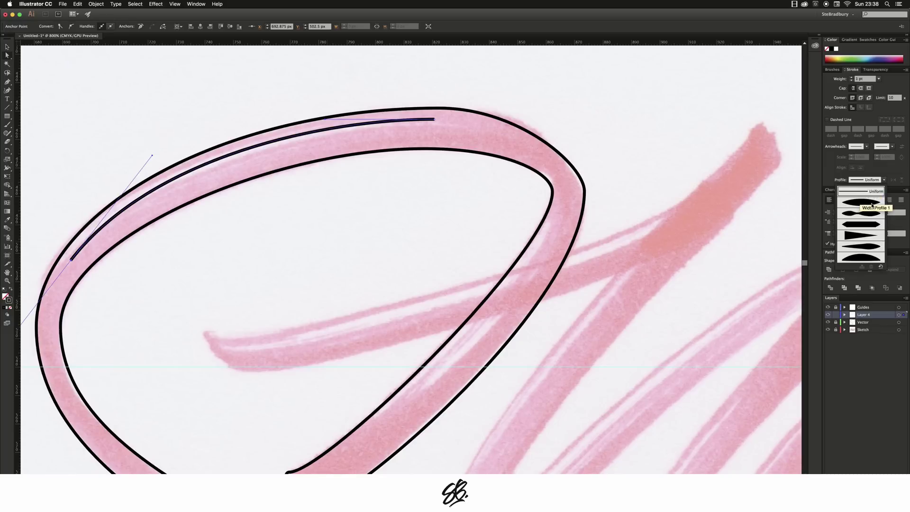
left_click(863, 202)
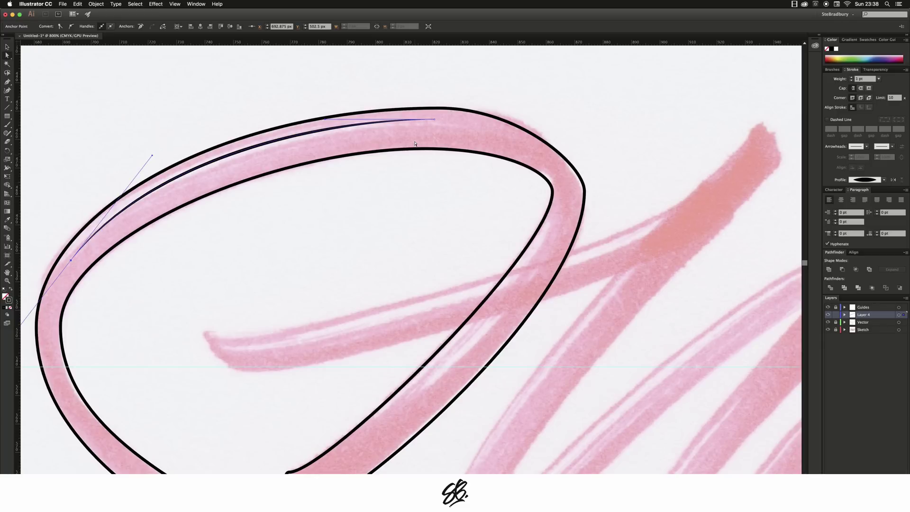
Step: Raise the highlight's stroke weight to 6 pt, then settle on 5 pt
left_click(852, 78)
left_click(852, 77)
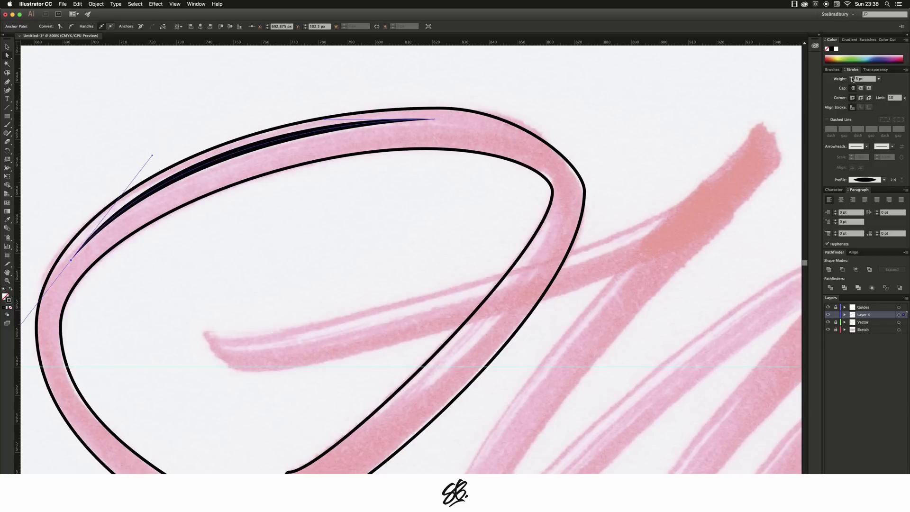
left_click(852, 77)
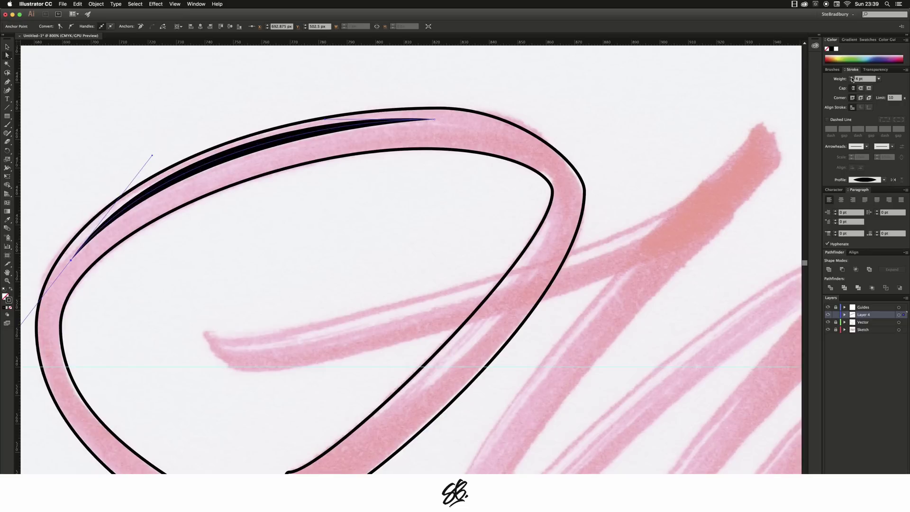
left_click(852, 78)
left_click(852, 78)
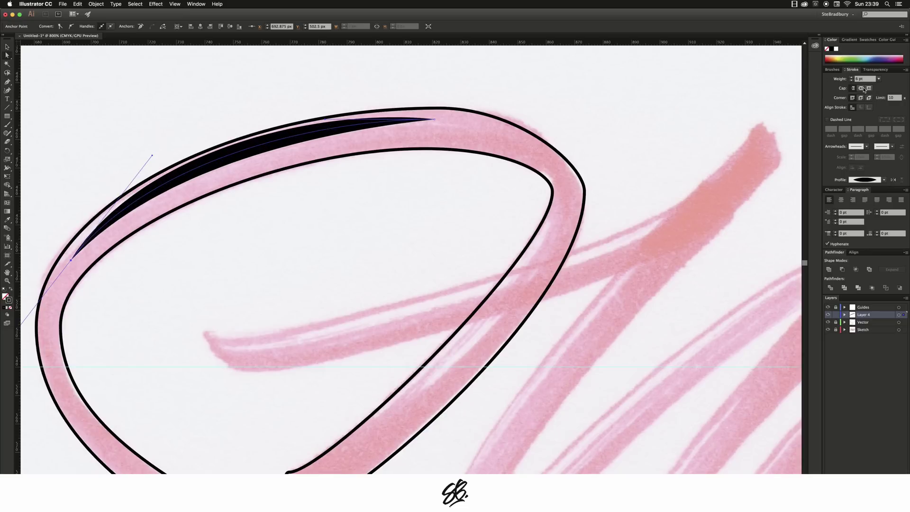
left_click(852, 81)
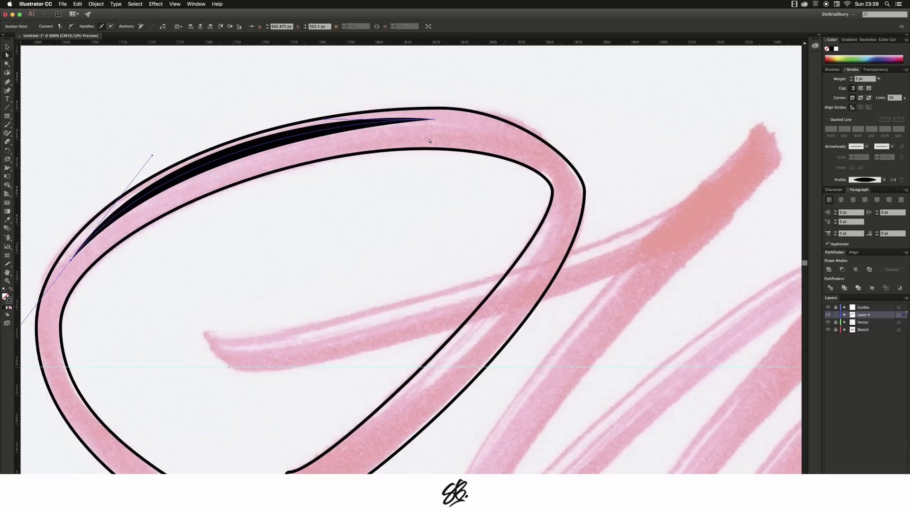
Step: Drag the streak's anchors and handles so its curve hugs the inner upper loop of the S
scroll(317, 124, "down", 2)
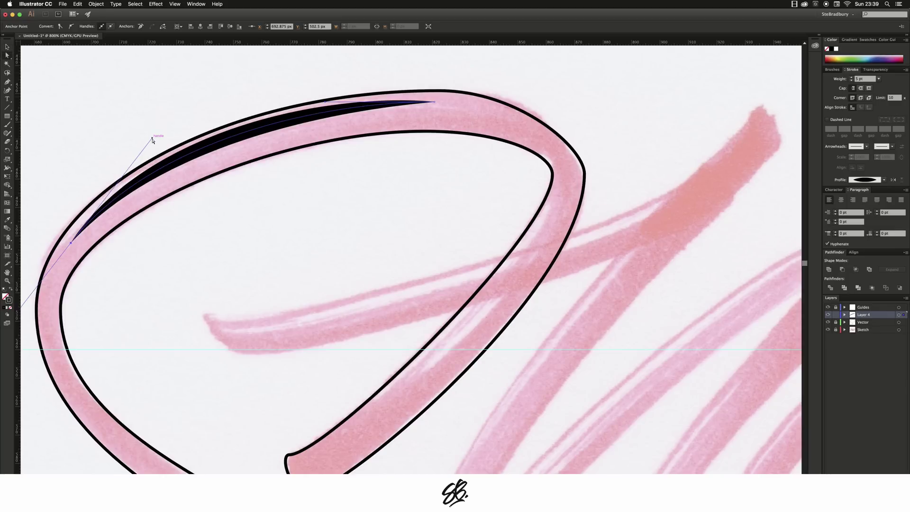
left_click_drag(151, 137, 167, 138)
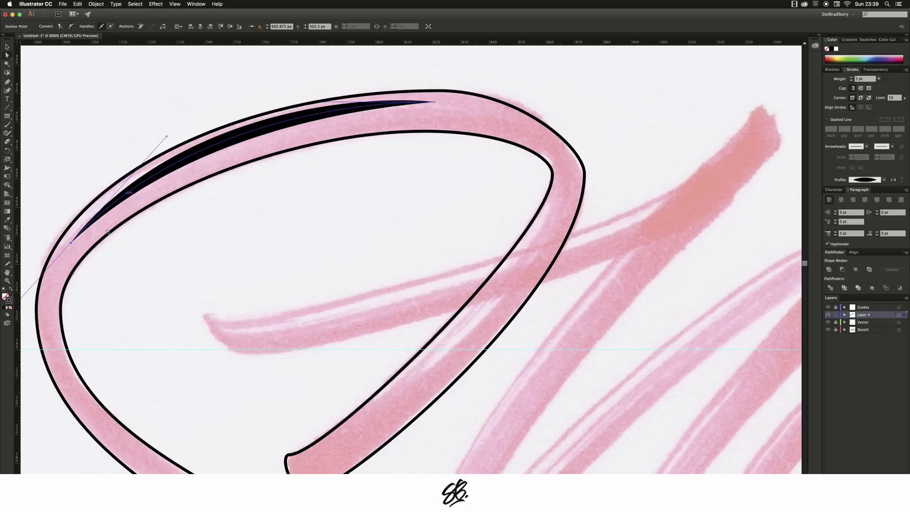
left_click_drag(71, 245, 72, 242)
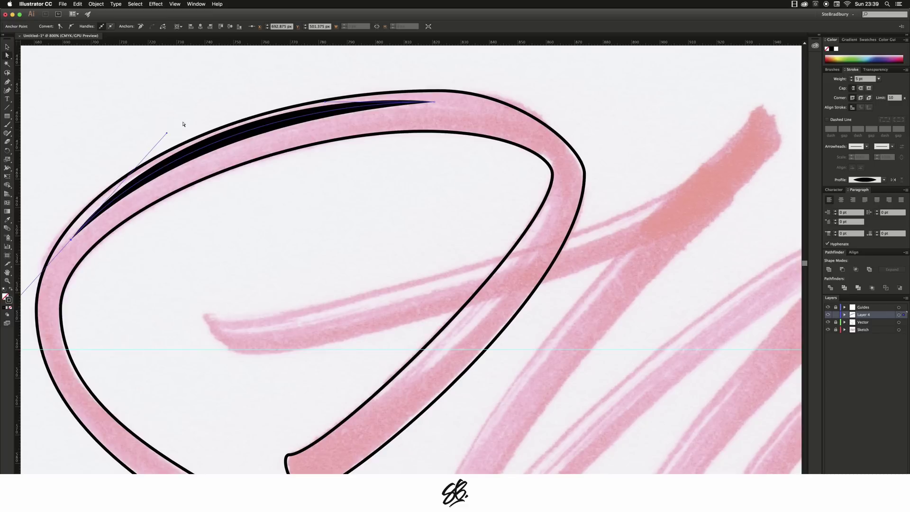
left_click_drag(165, 134, 177, 135)
left_click_drag(326, 103, 327, 107)
left_click(327, 108)
left_click(322, 109)
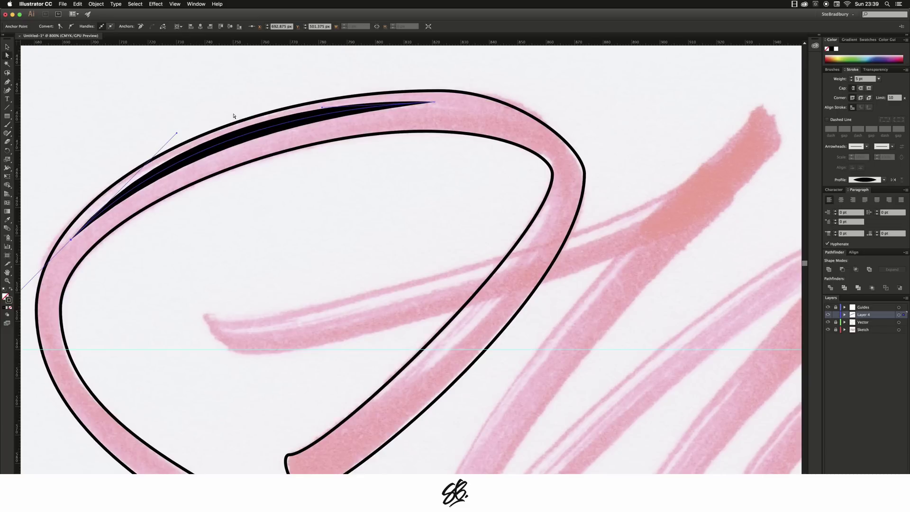
Step: Make the S path solid black with no outline
scroll(234, 116, "down", 4)
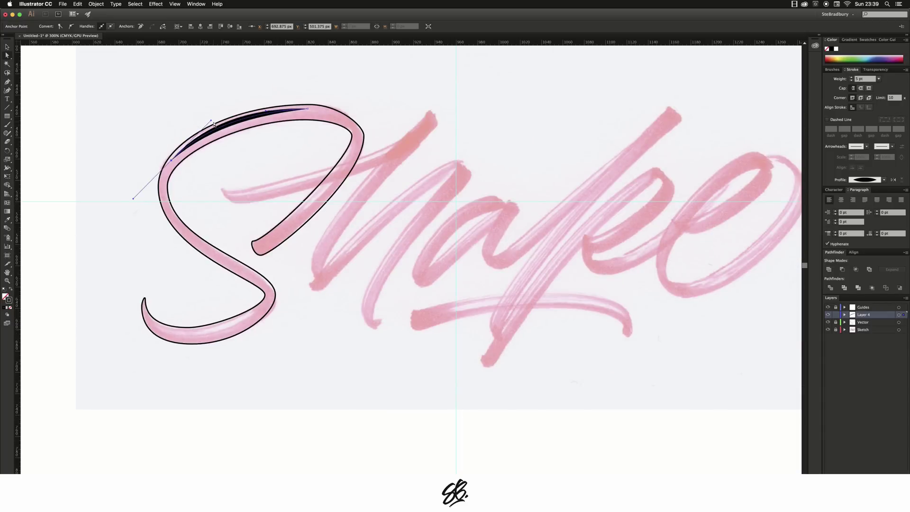
left_click(161, 128)
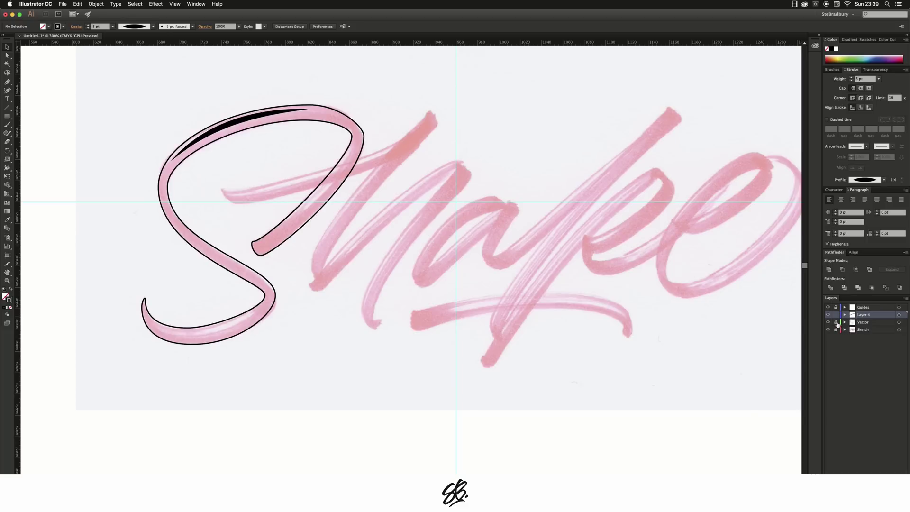
left_click(361, 138)
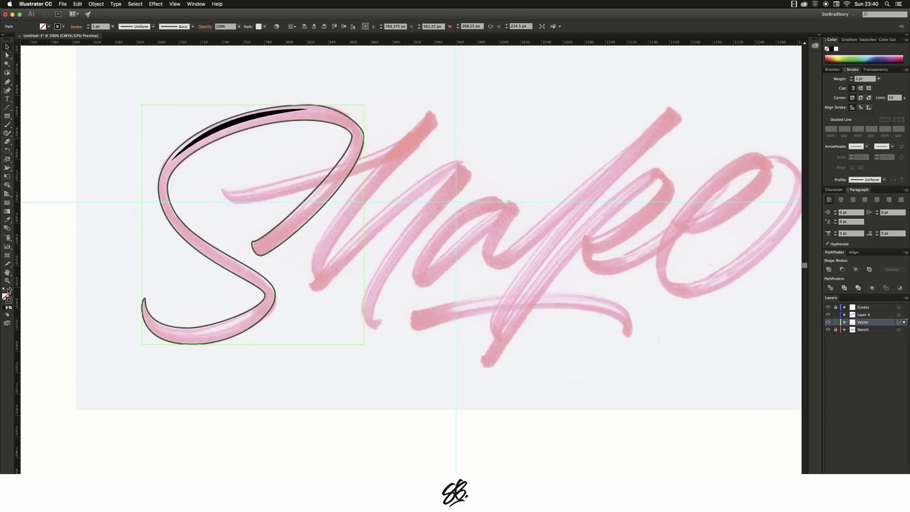
left_click(10, 290)
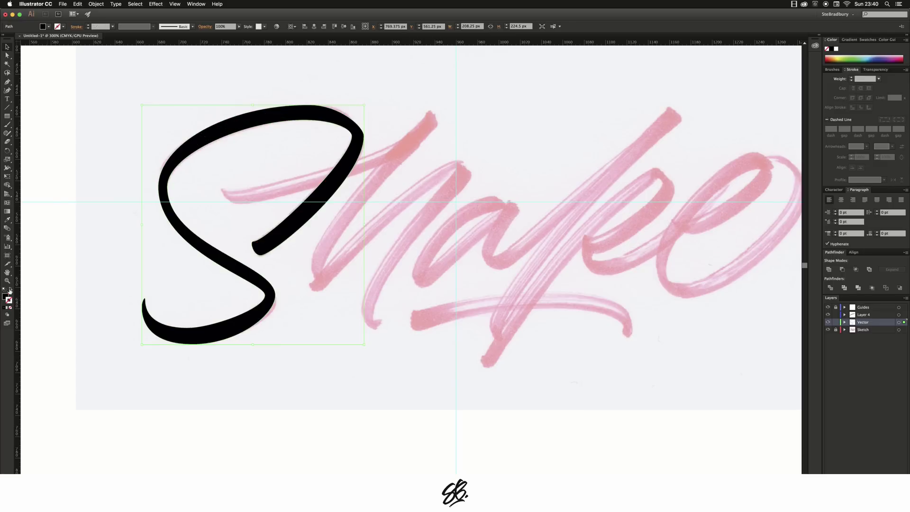
Step: Recolour the highlight stroke to a light tone with a pasted colour value
left_click(225, 128)
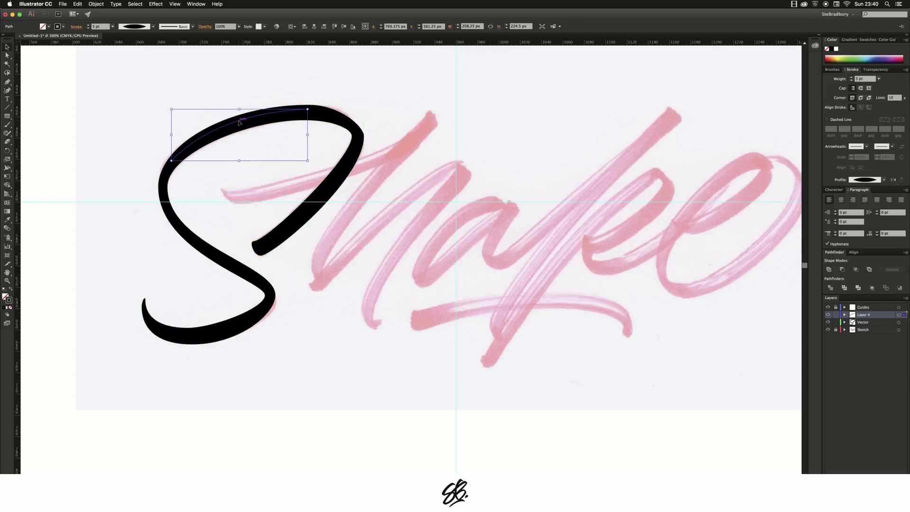
double_click(11, 303)
type("BC8484")
left_click(488, 334)
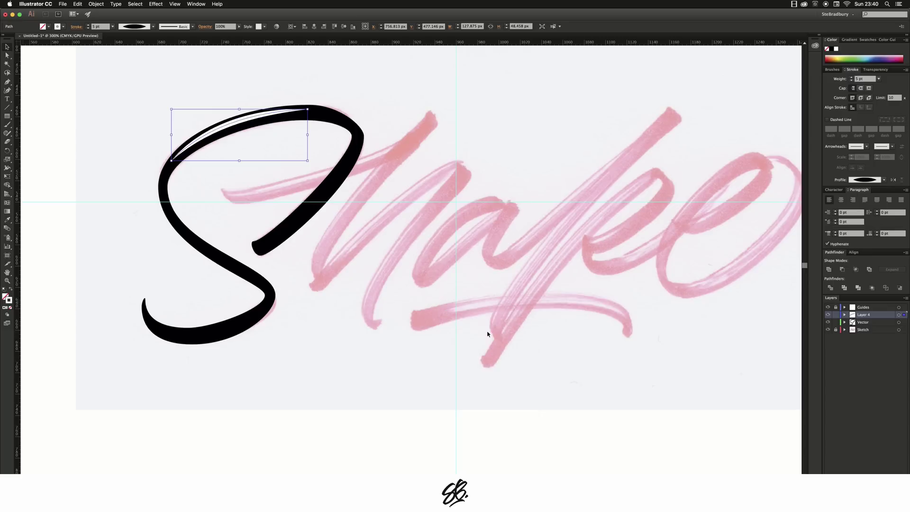
left_click(432, 297)
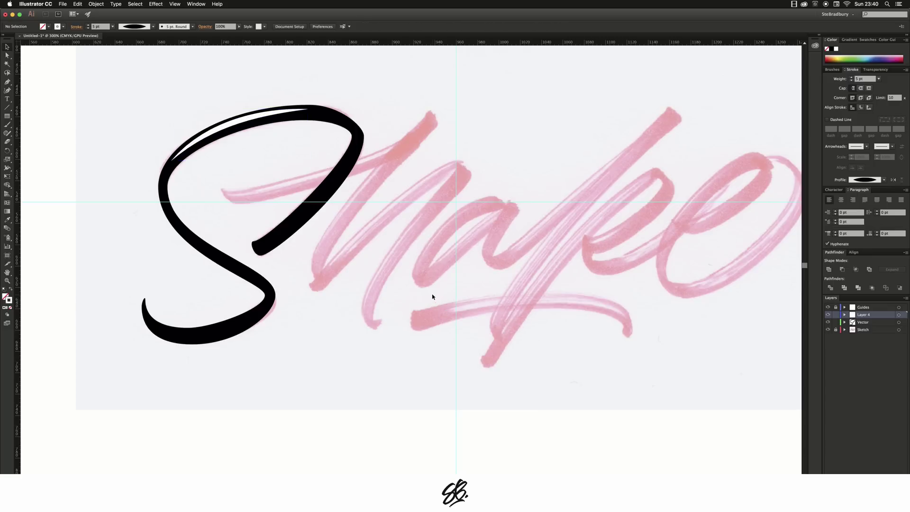
Step: Hide the pink sketch and cyan guides to preview the result, then show the sketch again
left_click(828, 329)
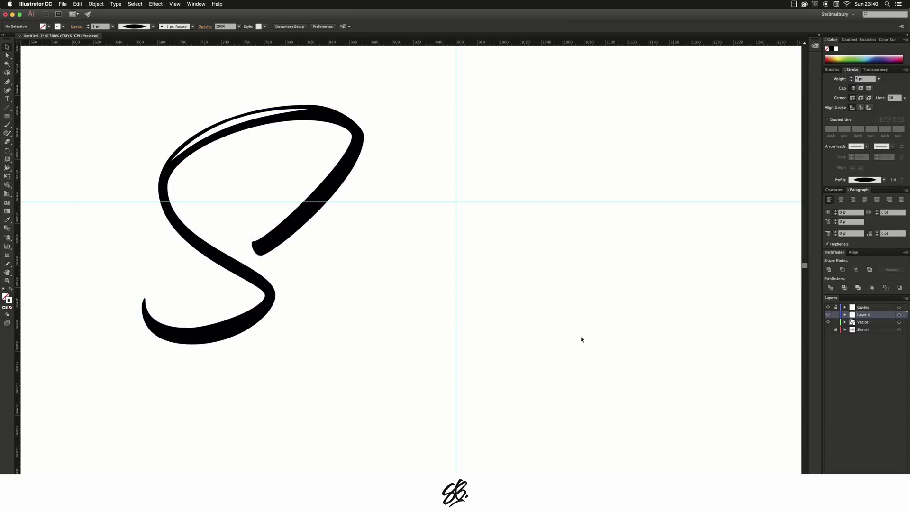
left_click(828, 307)
scroll(320, 309, "down", 5)
scroll(322, 311, "up", 4)
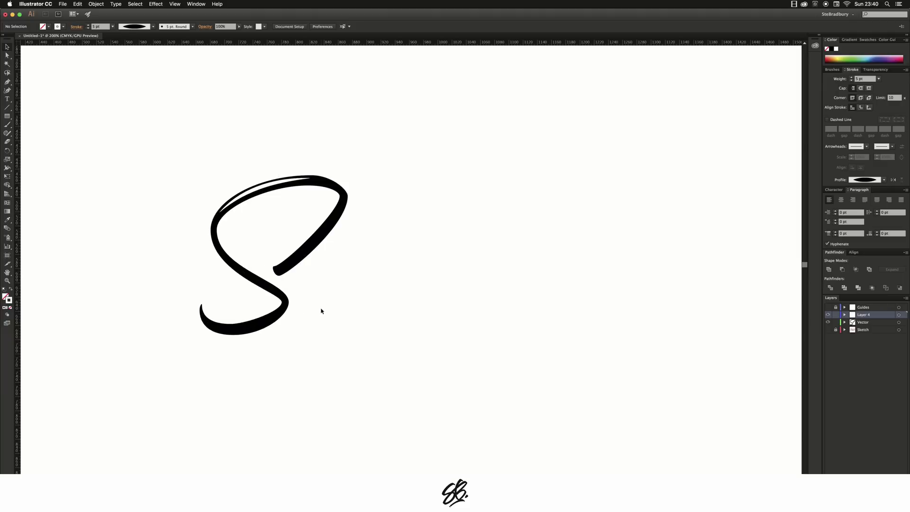
left_click(828, 330)
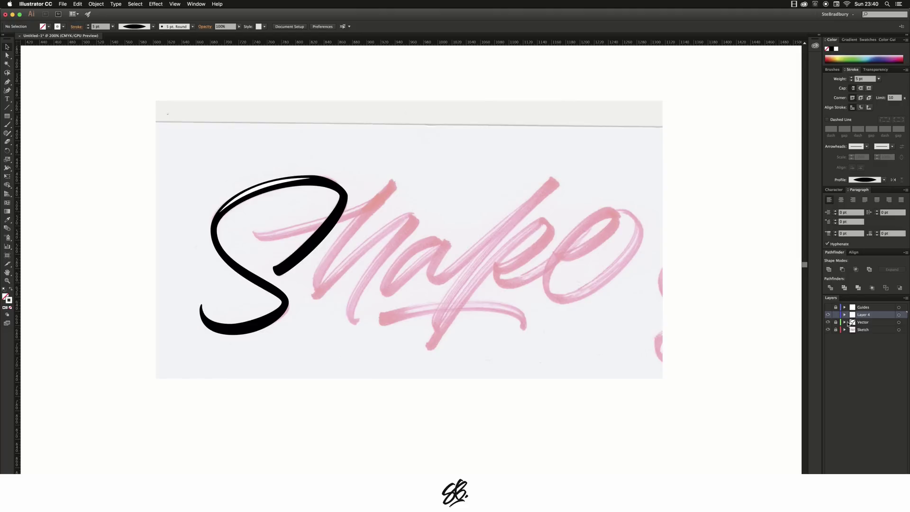
Step: Unlock the Vector layer, swap the S back to an unfilled outline, and relock it
left_click(837, 322)
left_click(899, 322)
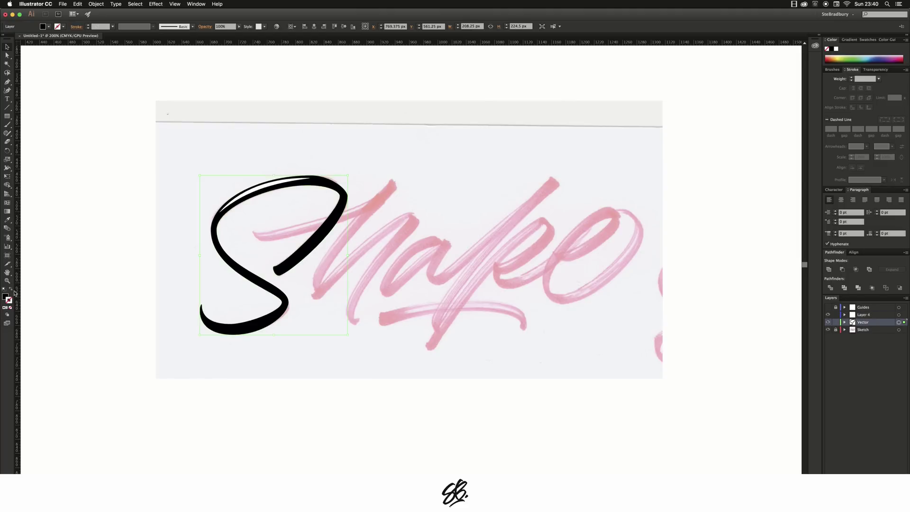
key("shift+x")
left_click(836, 323)
Step: On Layer 4, draw a curved highlight path down the S loop's diagonal stroke
left_click(858, 315)
scroll(218, 201, "up", 3)
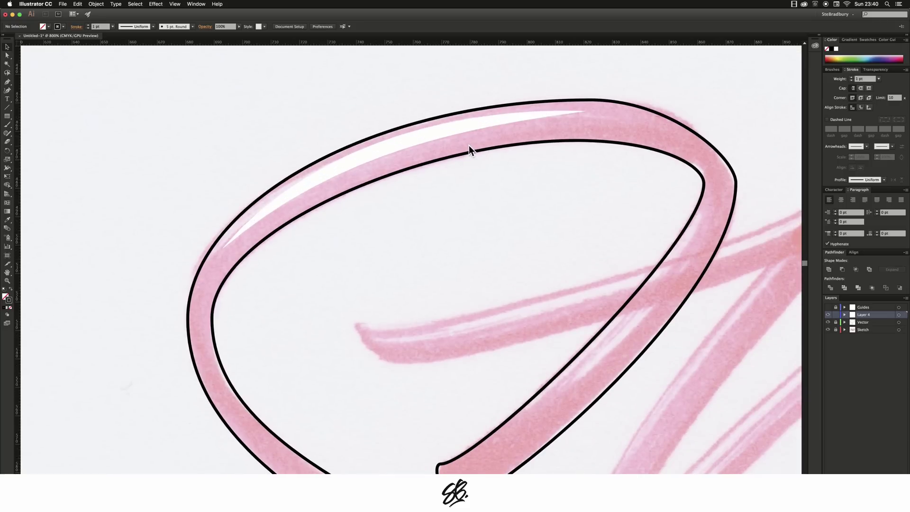
scroll(480, 164, "down", 3)
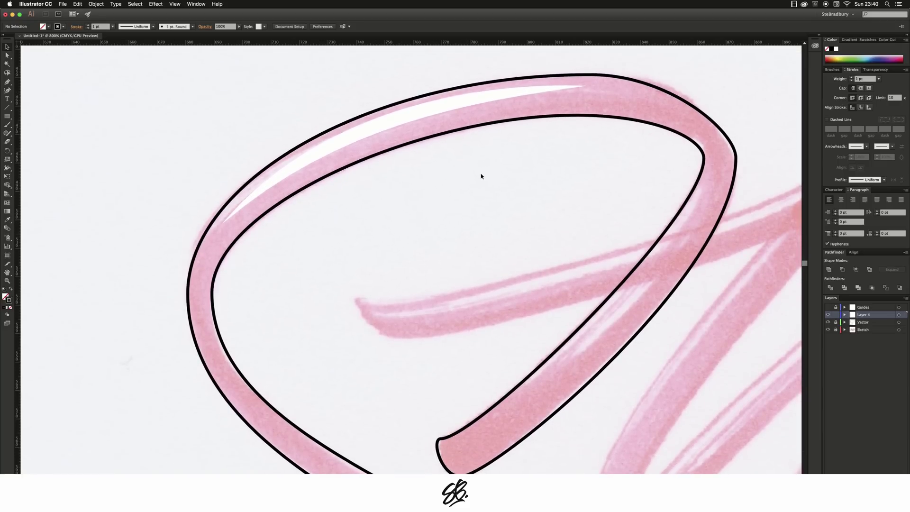
scroll(599, 193, "down", 5)
scroll(673, 167, "down", 5)
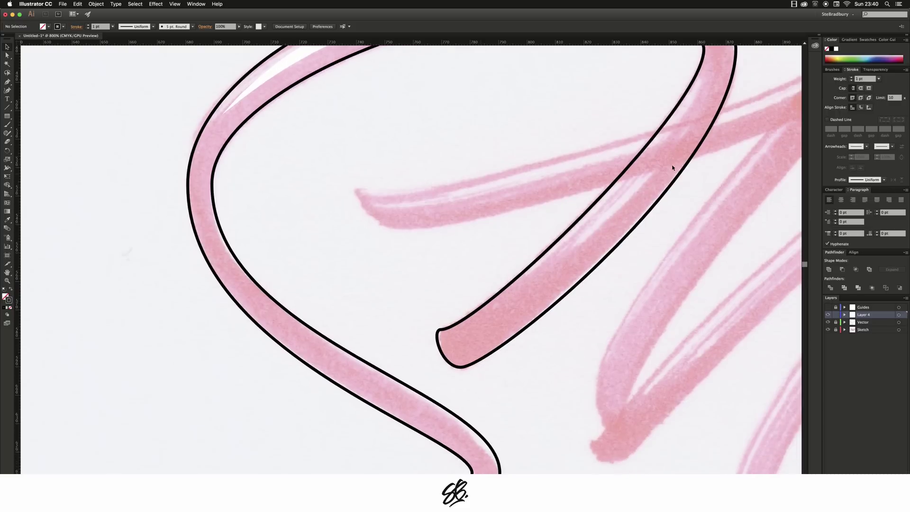
scroll(710, 189, "up", 4)
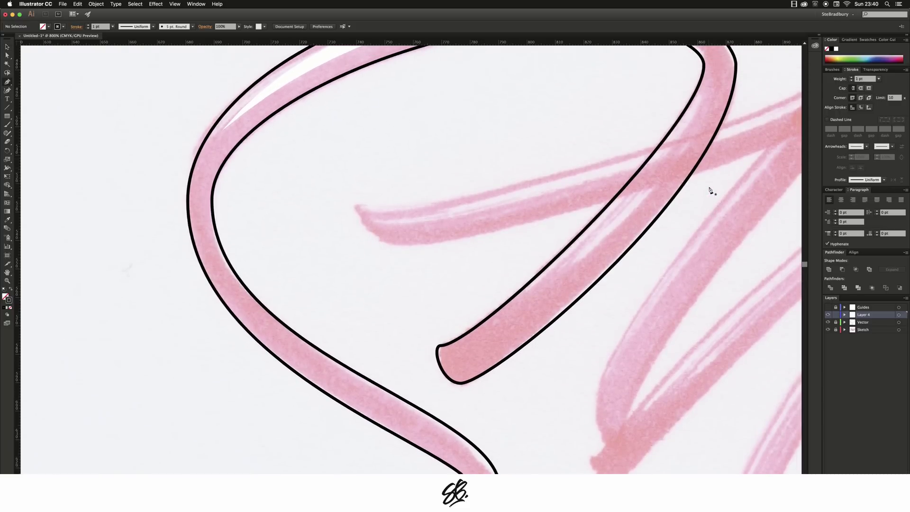
scroll(704, 168, "up", 2)
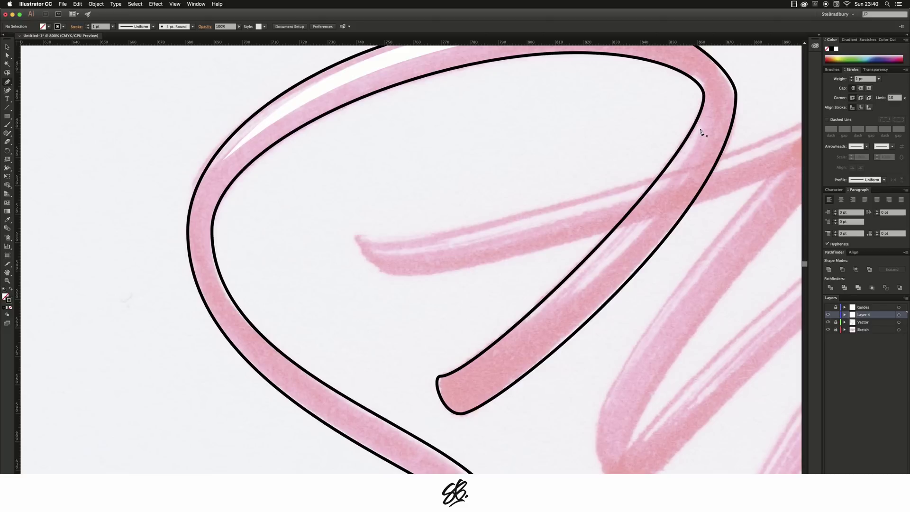
left_click_drag(702, 128, 666, 190)
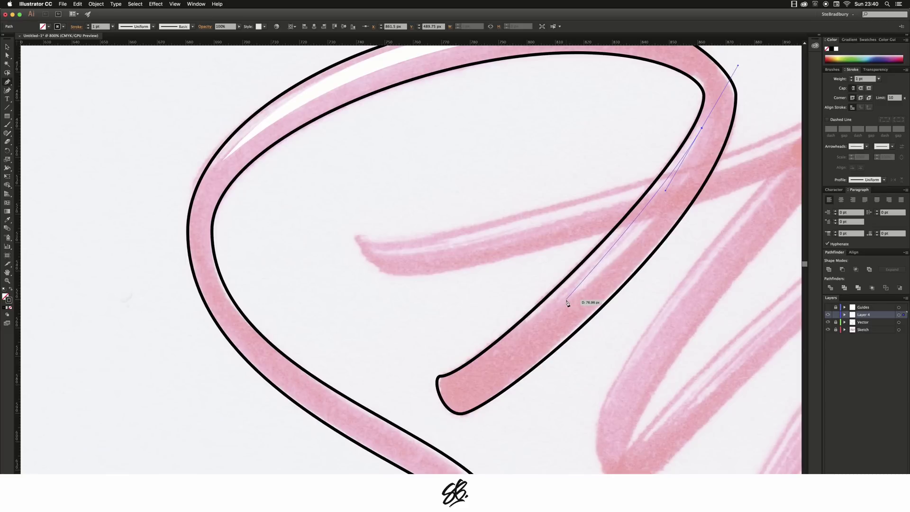
mouse_move(566, 302)
left_mouse_down()
mouse_move(524, 325)
mouse_move(506, 349)
left_mouse_up()
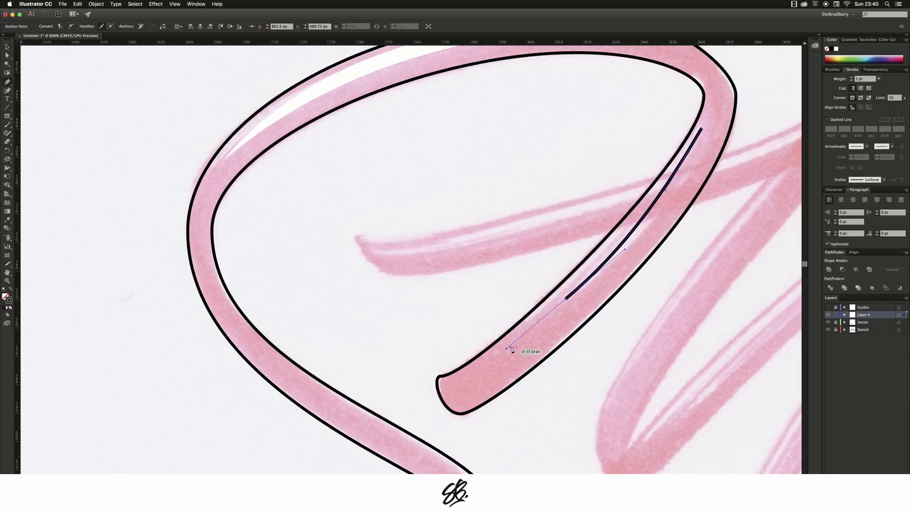
Step: Give the new highlight a 3 pt stroke with Width Profile 1
left_click(852, 78)
left_click(853, 78)
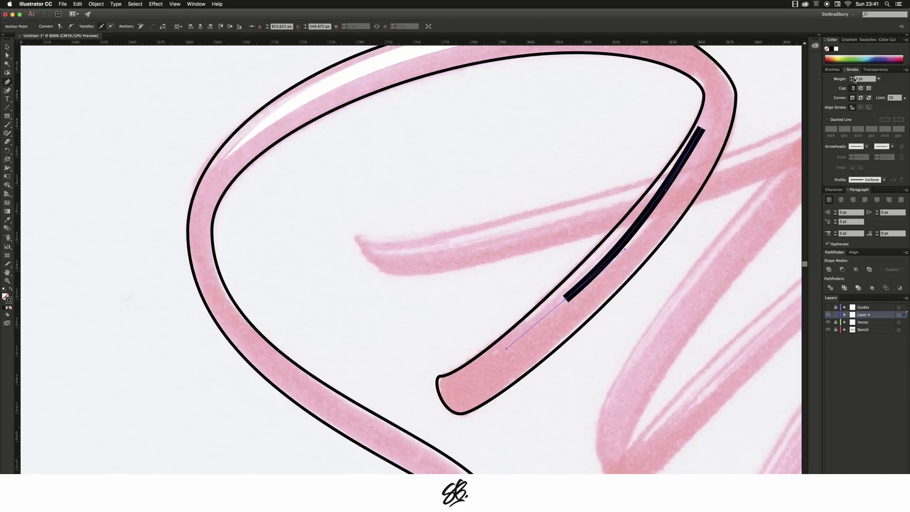
left_click(868, 180)
left_click(862, 202)
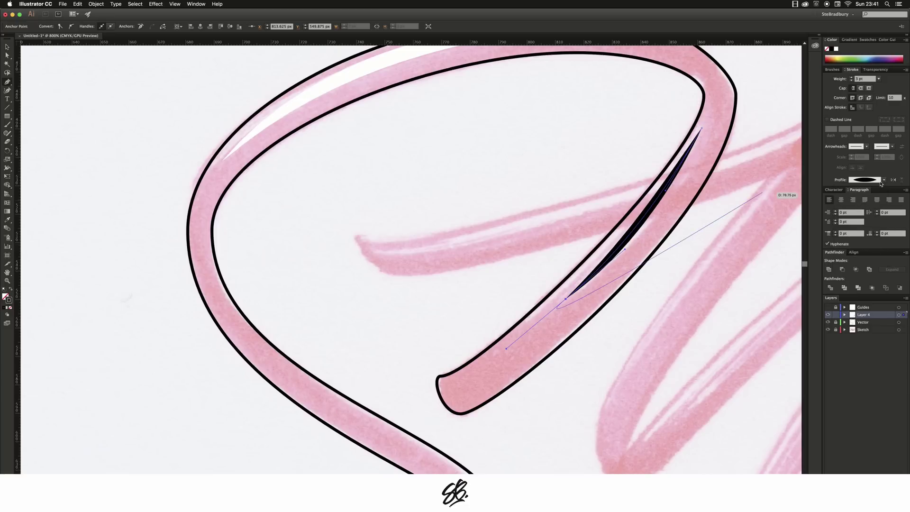
Step: Nudge the highlight's top and bottom anchors and adjust its lower curve
key("a")
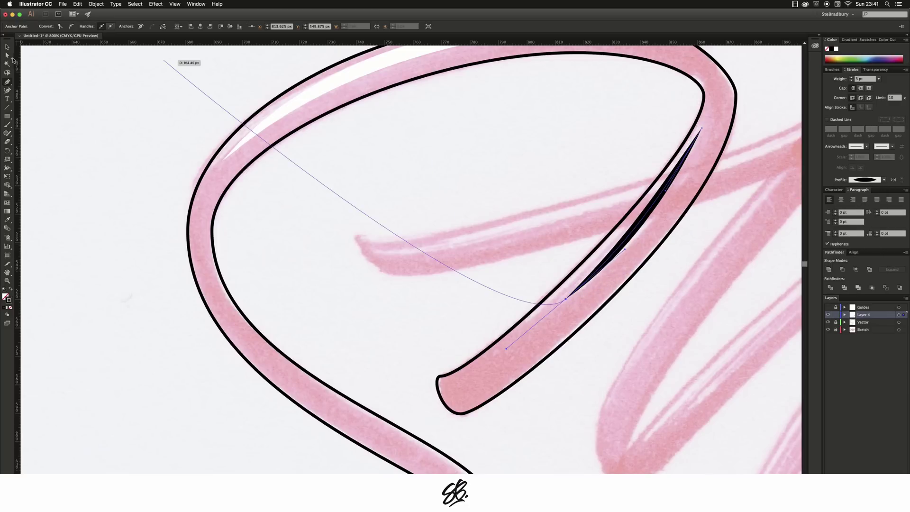
left_click(703, 128)
left_click_drag(706, 132, 704, 133)
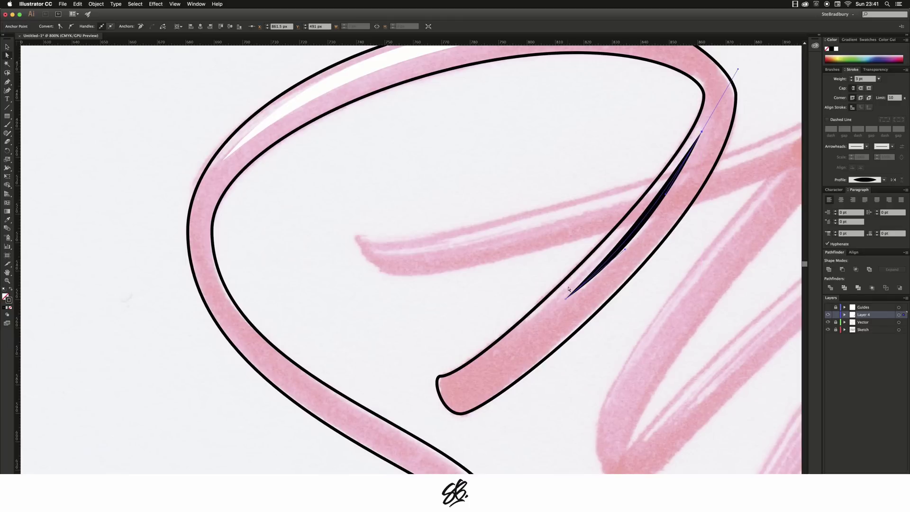
left_click_drag(567, 297, 566, 296)
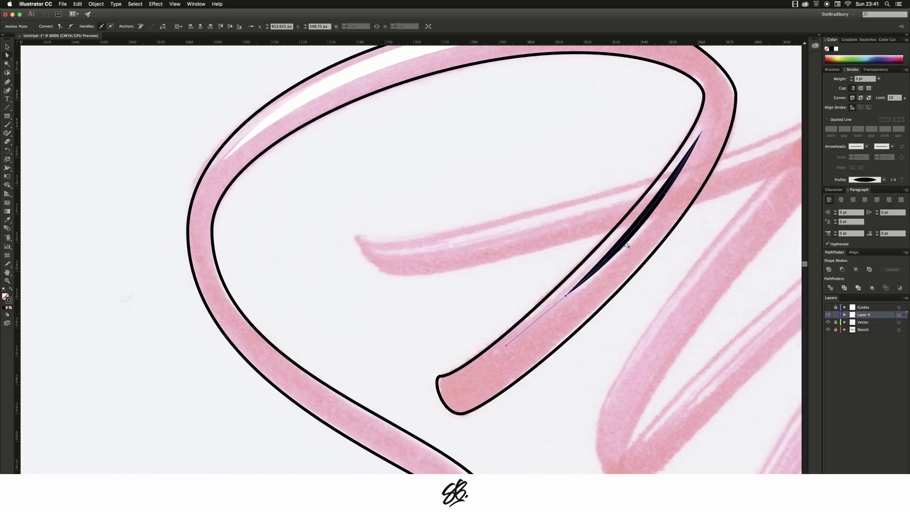
left_click_drag(627, 245, 630, 247)
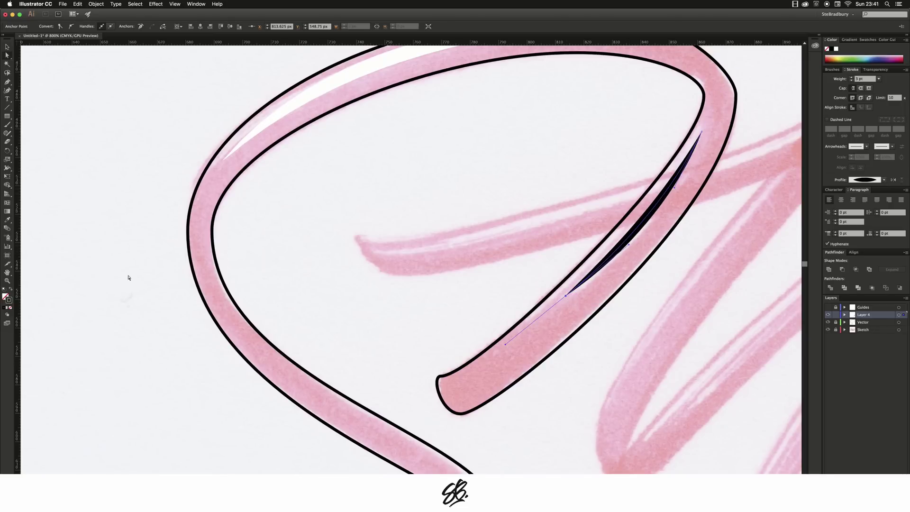
Step: Set the highlight's stroke colour to white, FFFFFF
double_click(11, 301)
type("FFFFFF")
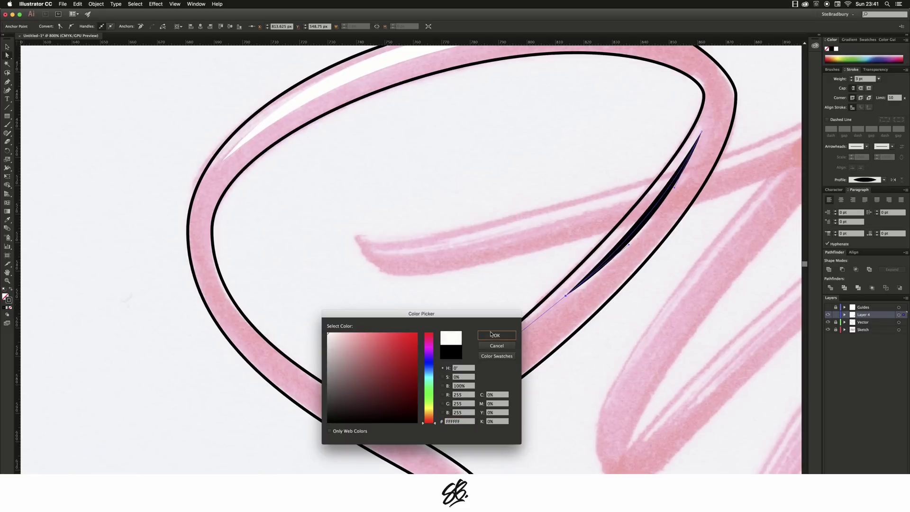
left_click(494, 334)
Step: Draw a second curved highlight path along the diagonal stroke with the Pen tool
left_click(742, 241)
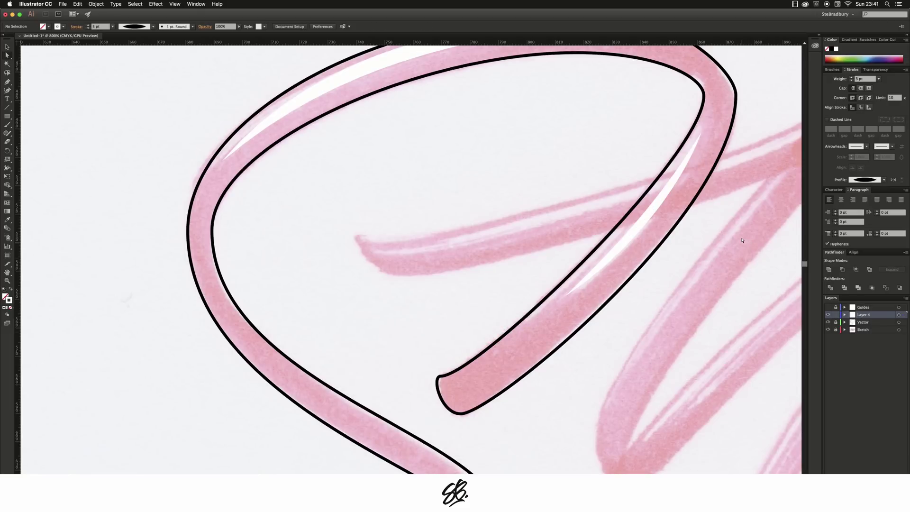
scroll(743, 240, "up", 2)
key("p")
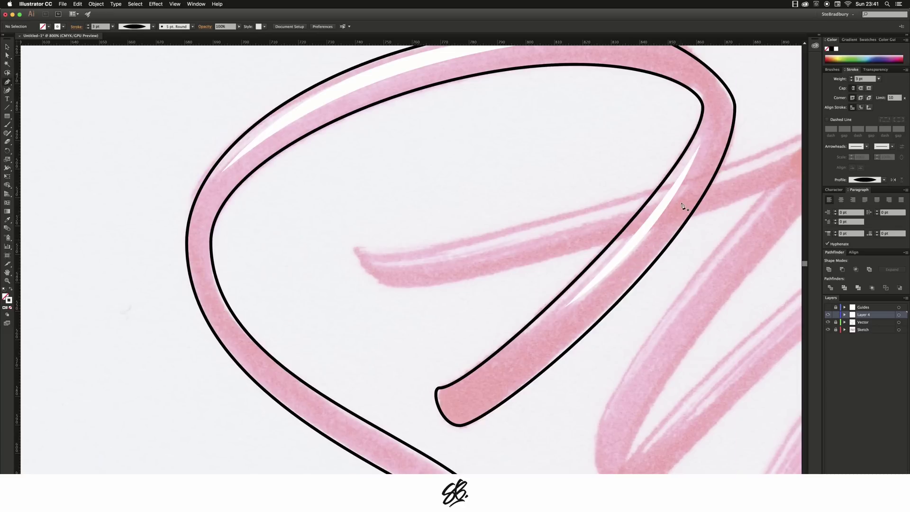
left_click_drag(685, 194, 670, 219)
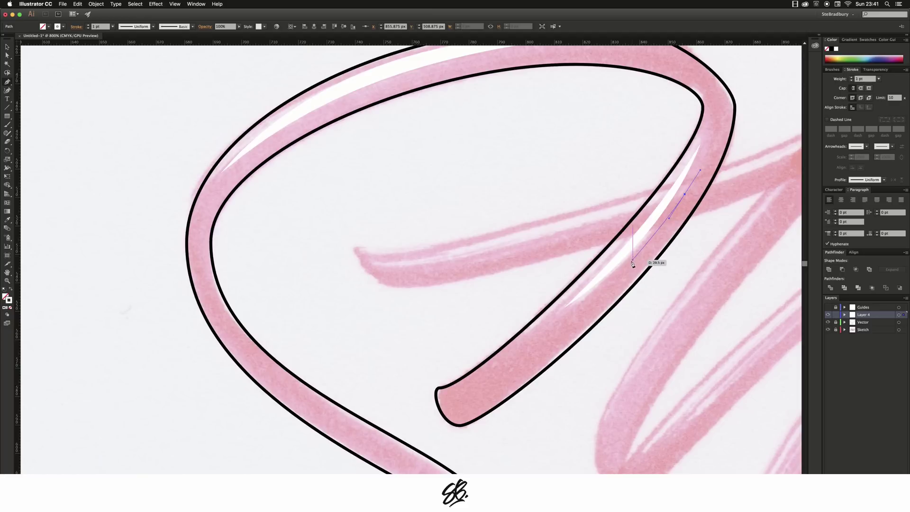
left_click_drag(621, 271, 905, 227)
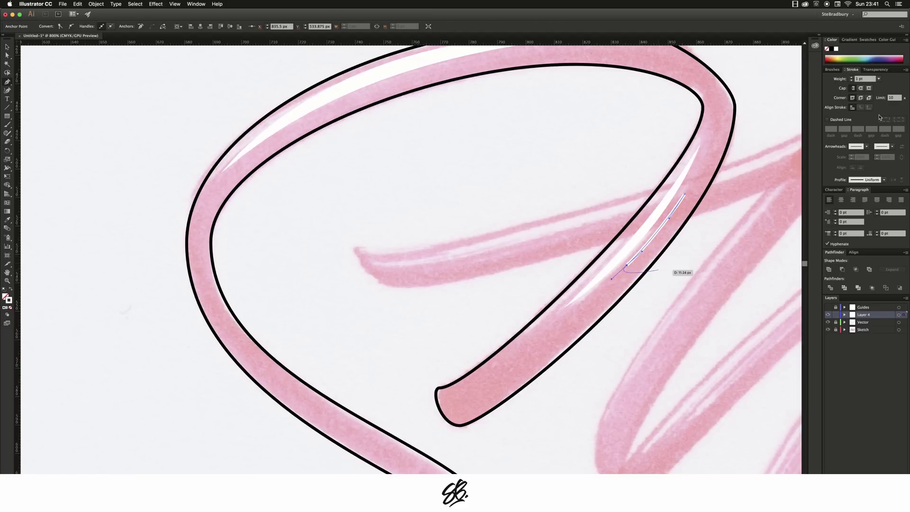
Step: Set the second highlight to a 2 pt stroke with Width Profile 1
left_click(853, 78)
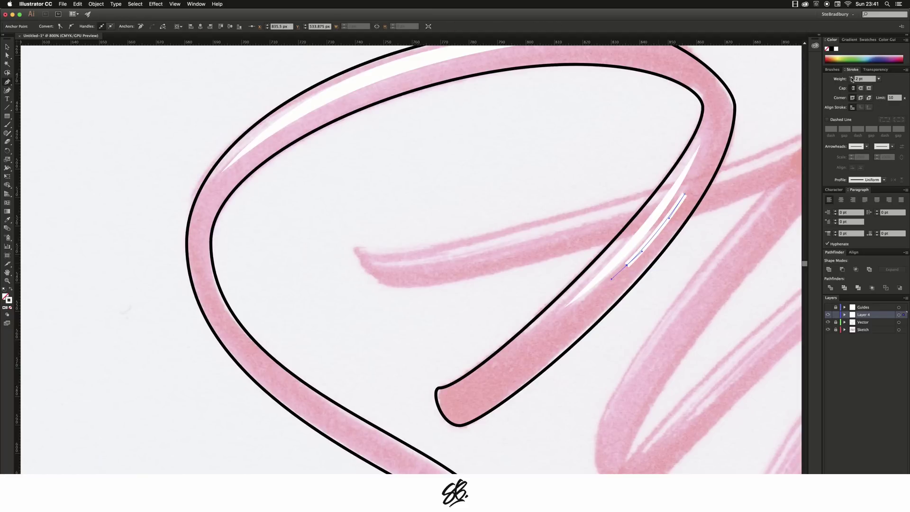
left_click(873, 180)
left_click(858, 204)
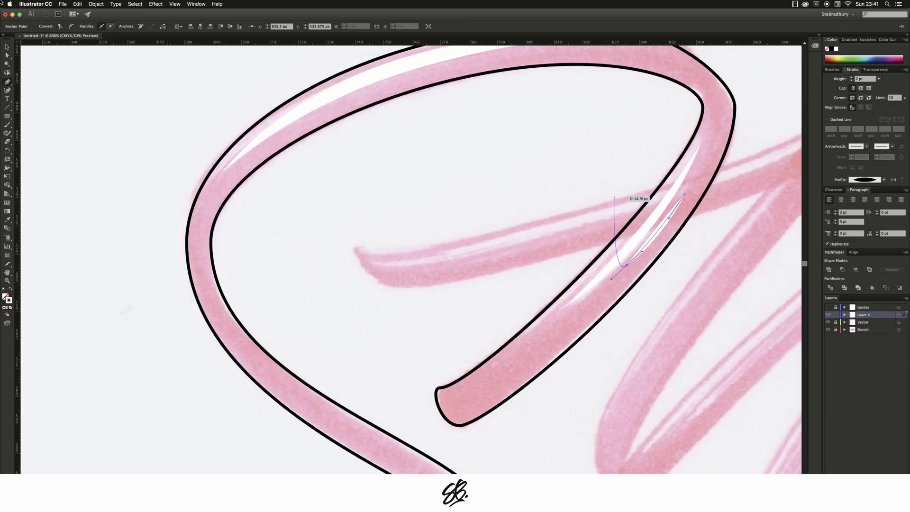
key("v")
Step: Select the second highlight and nudge it 1 px to the right
left_click(291, 243)
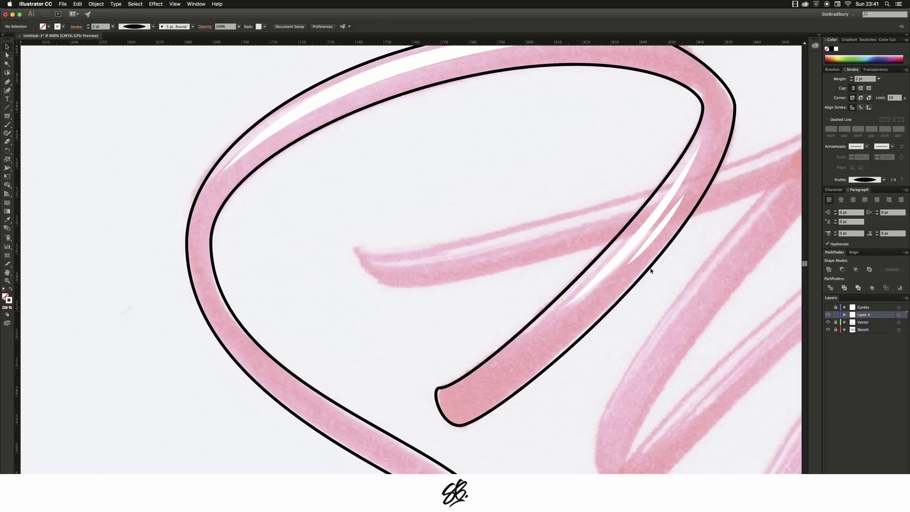
left_click(656, 238)
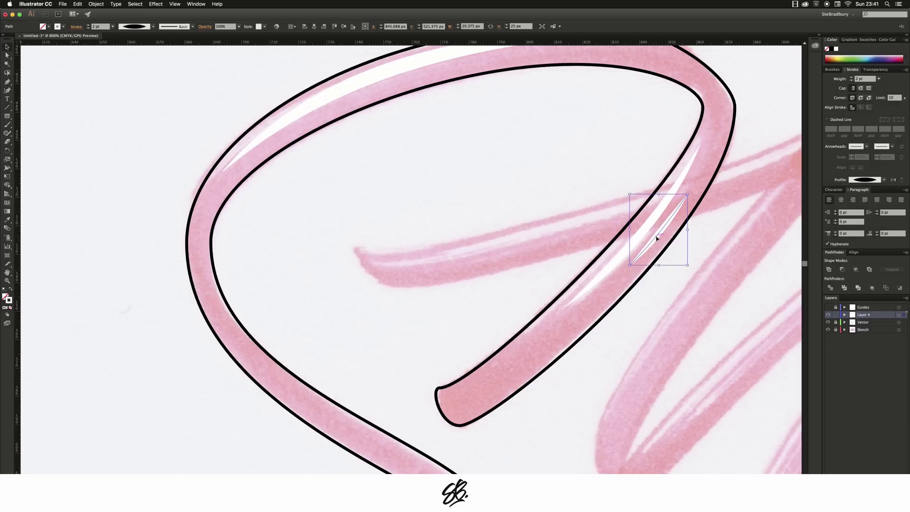
key("Right")
Step: Adjust the second highlight's anchors so it follows the stroke's inner edge
left_click(7, 55)
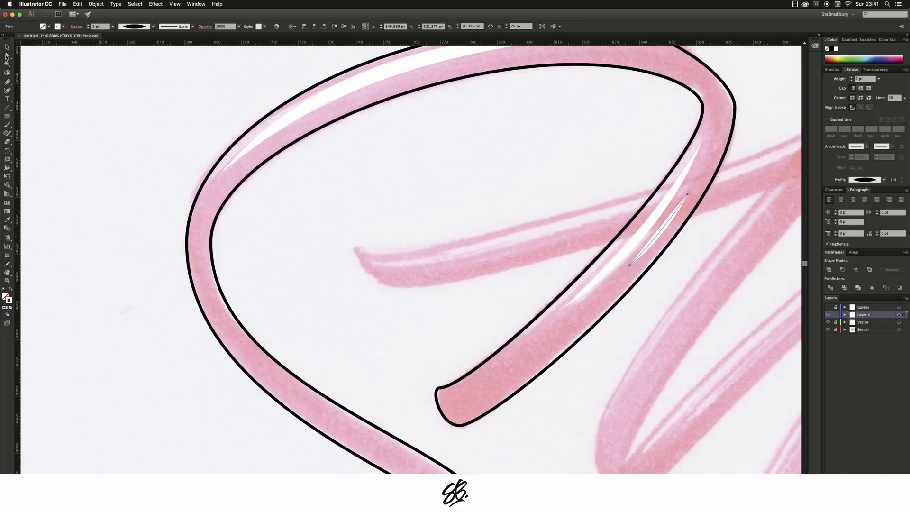
left_click(629, 266)
mouse_move(630, 268)
left_mouse_down()
mouse_move(614, 280)
mouse_move(638, 260)
left_mouse_up()
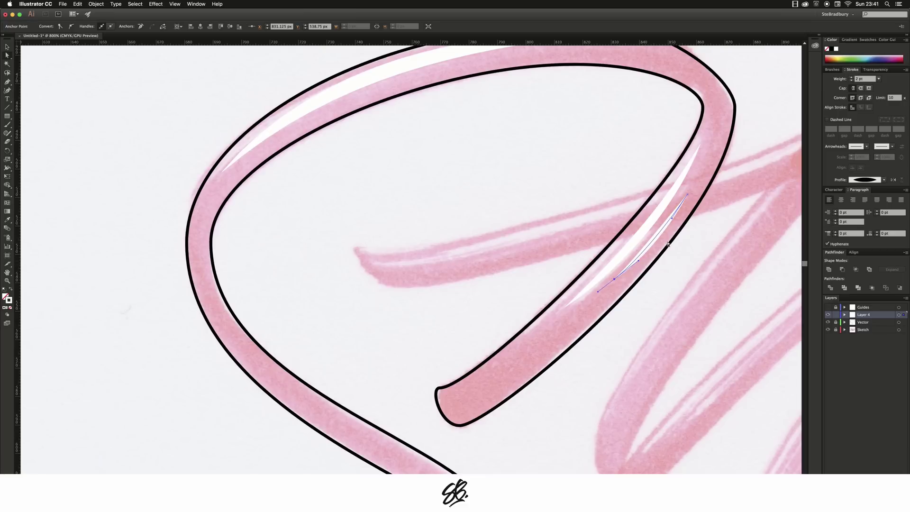
mouse_move(688, 195)
left_mouse_down()
mouse_move(675, 217)
mouse_move(686, 195)
left_mouse_up()
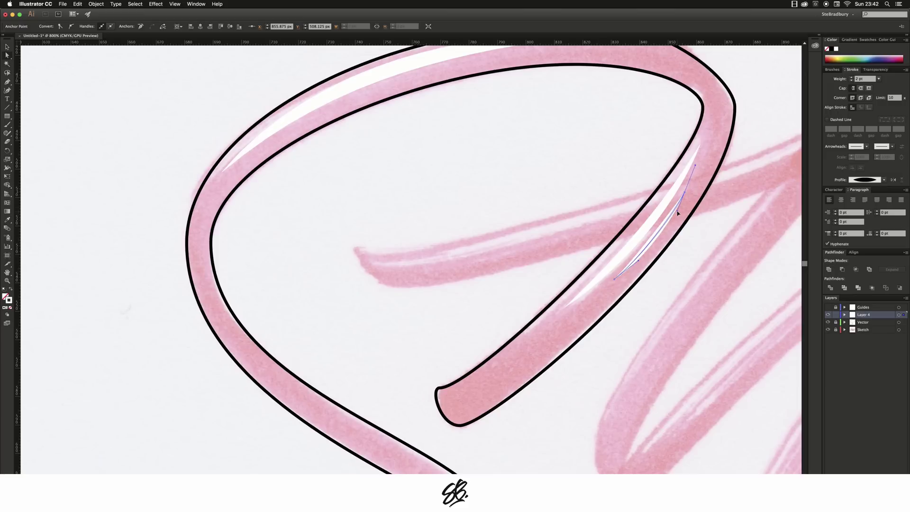
left_click(644, 260)
left_click(723, 248)
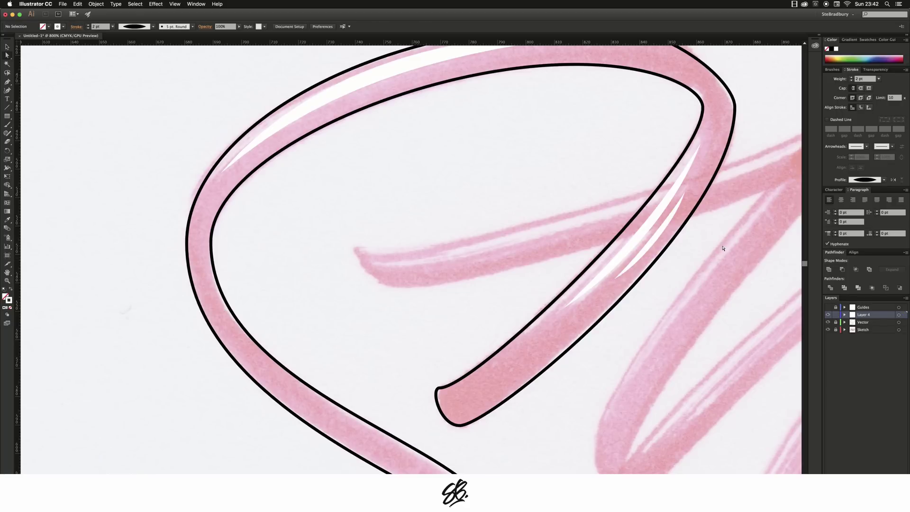
Step: Swap the S's fill and stroke to preview it solid black, then return it to a thin black outline
scroll(715, 259, "down", 1)
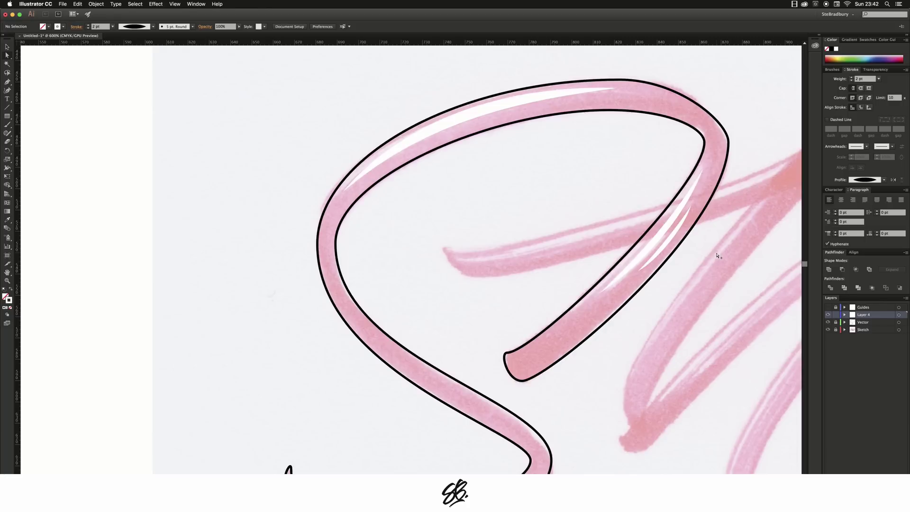
scroll(730, 268, "down", 2)
left_click(836, 322)
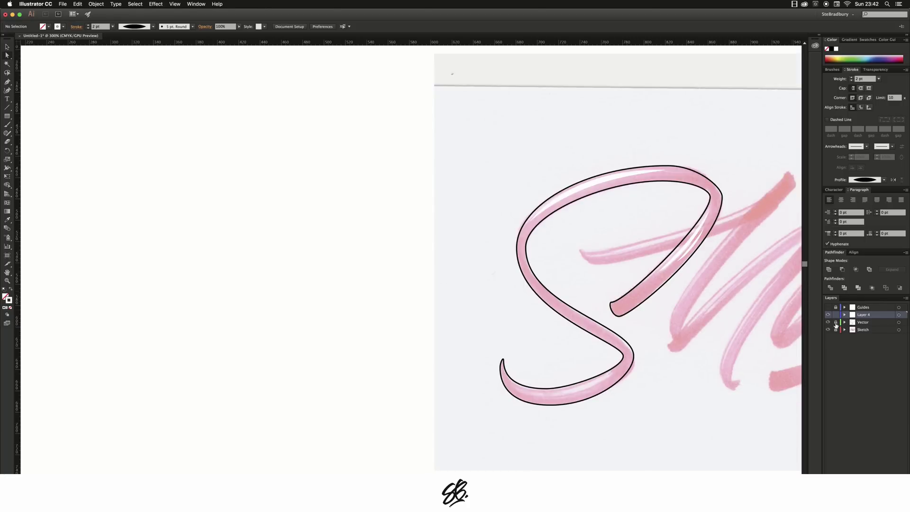
left_click(899, 322)
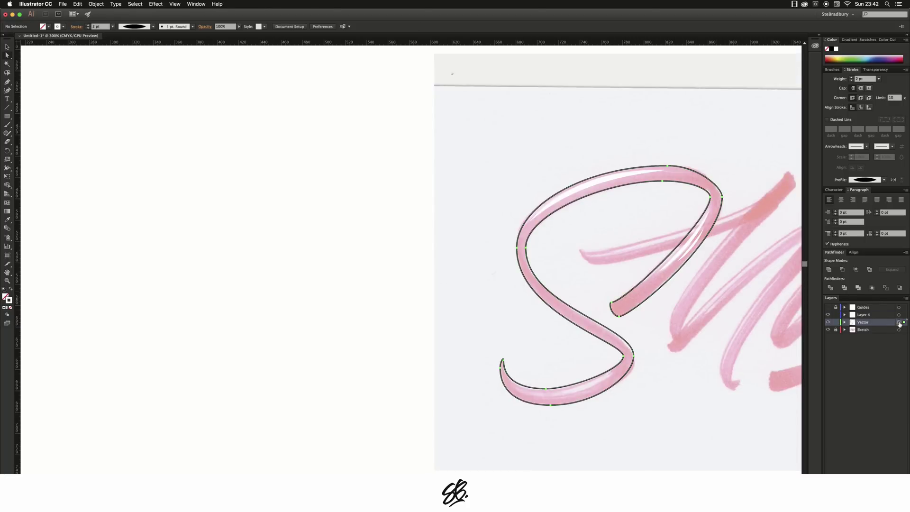
left_click(11, 288)
left_click(346, 276)
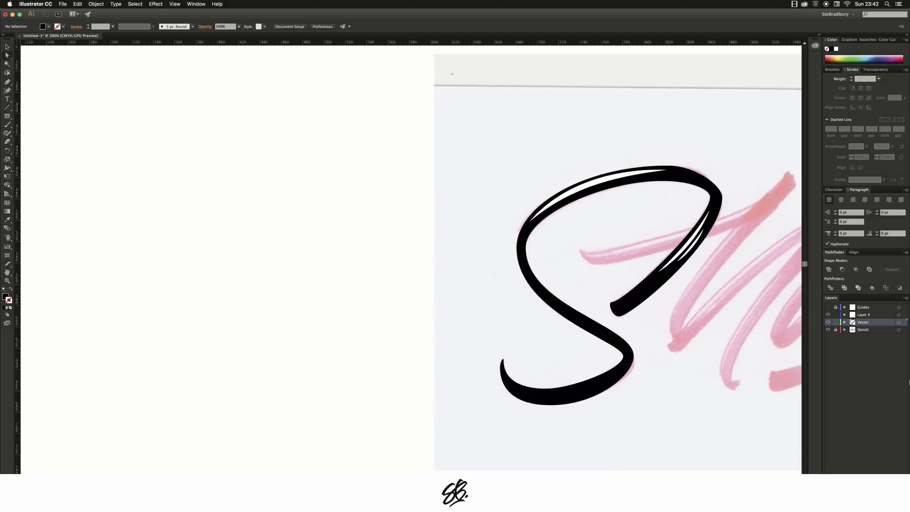
left_click(901, 322)
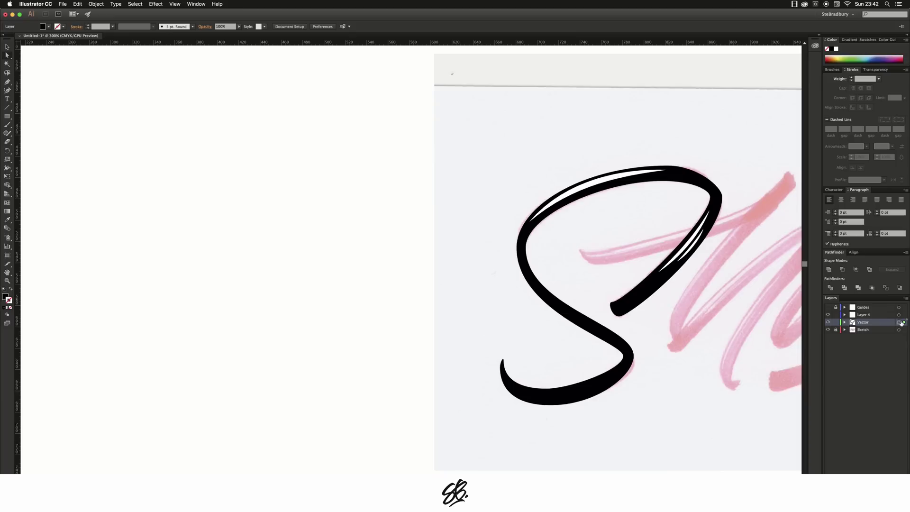
left_click(11, 290)
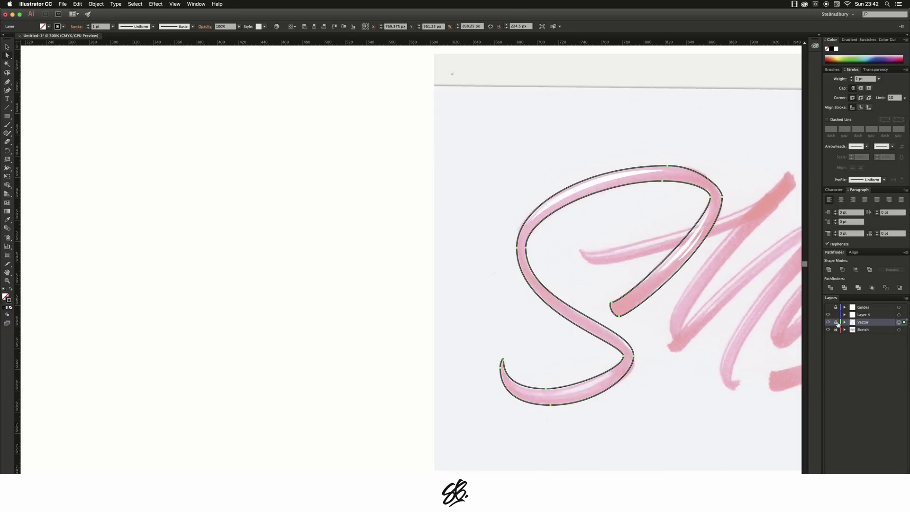
key("super+shift+a")
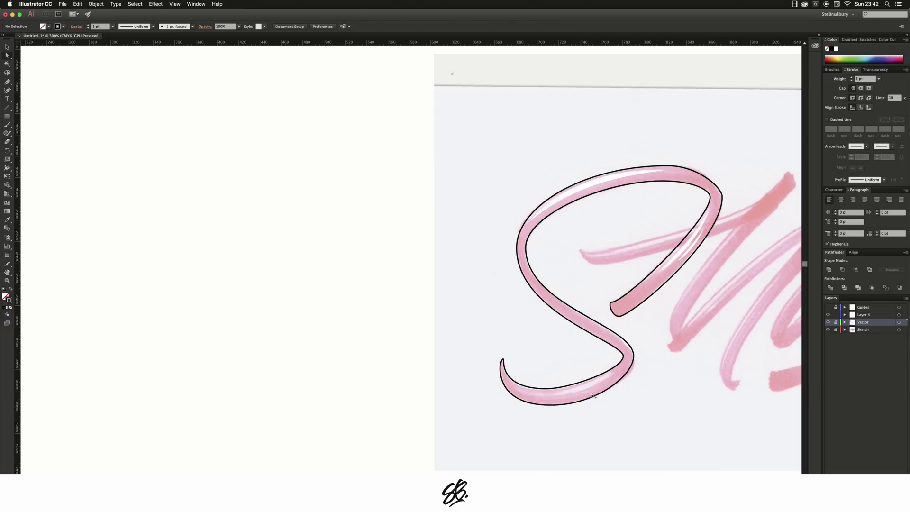
scroll(592, 395, "up", 1)
Step: On Layer 4, draw a curved highlight path along the inside of the S's bottom curve
scroll(607, 394, "up", 3)
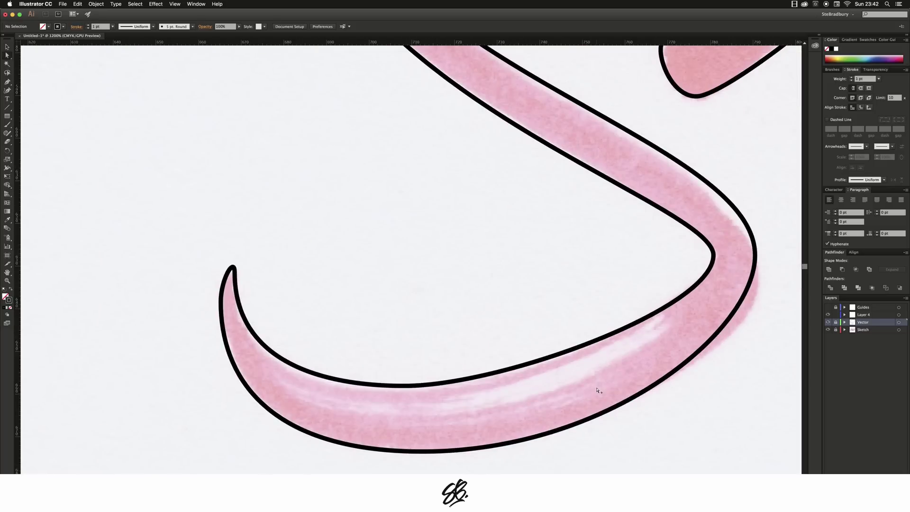
key("p")
left_click(883, 315)
left_click(899, 315)
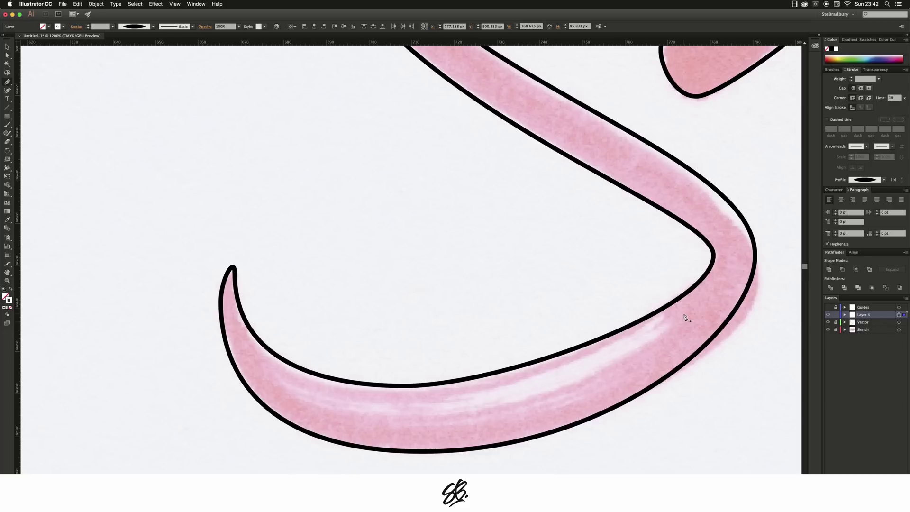
left_click_drag(684, 314, 622, 354)
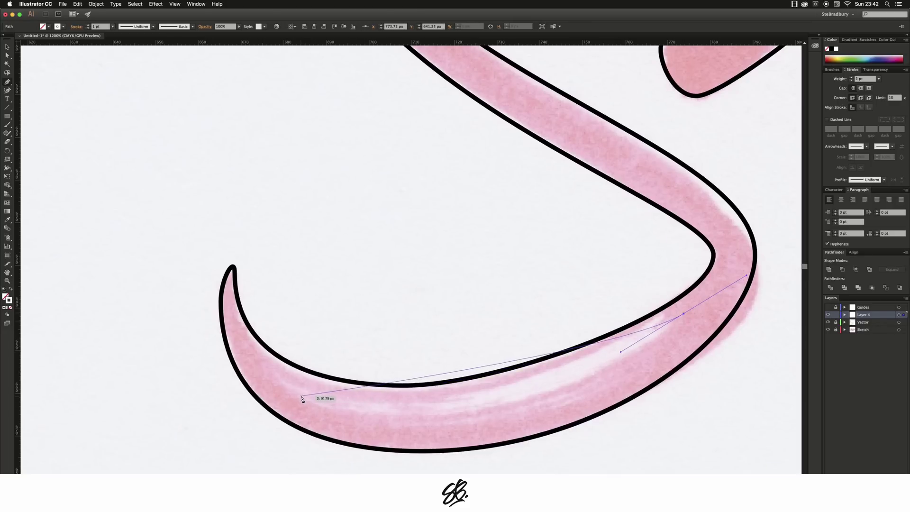
left_click_drag(290, 388, 124, 329)
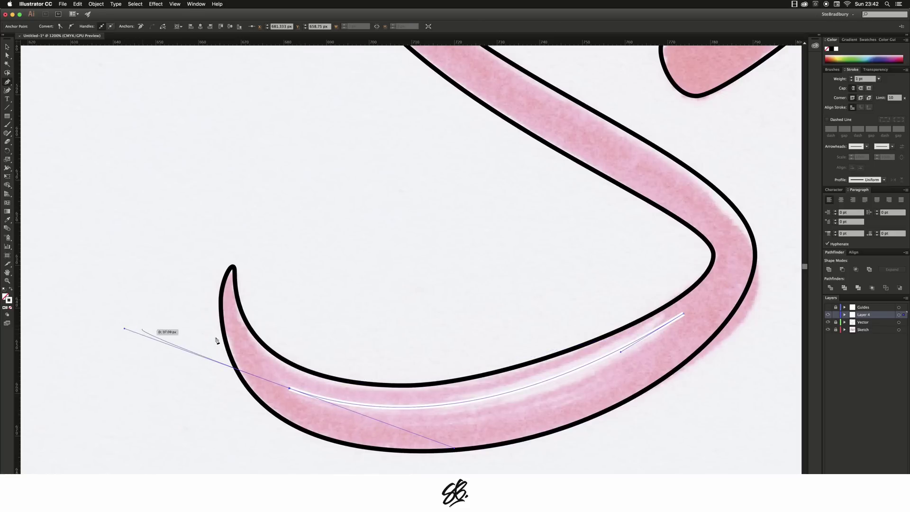
Step: Give the bottom highlight a 5 pt stroke with a tapered width profile
left_click(852, 77)
left_click(852, 78)
left_click(852, 78)
left_click(852, 77)
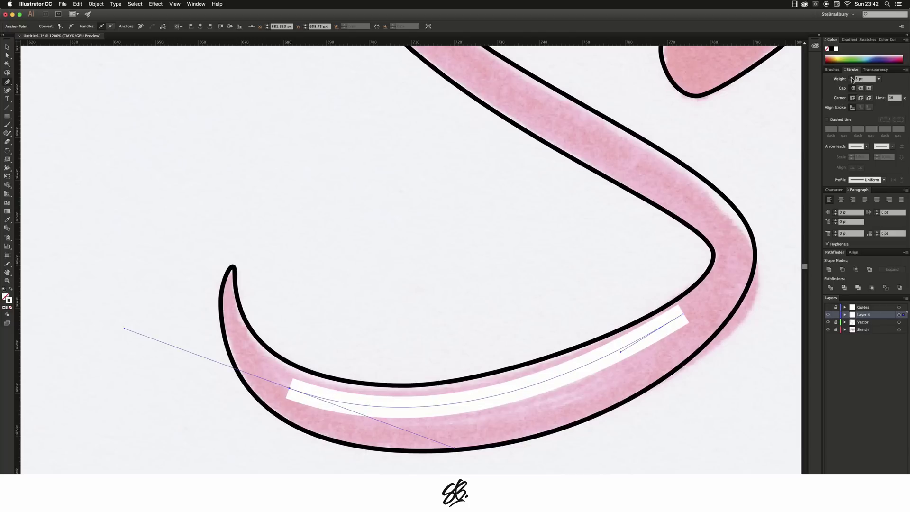
left_click(852, 78)
left_click(871, 181)
left_click(866, 200)
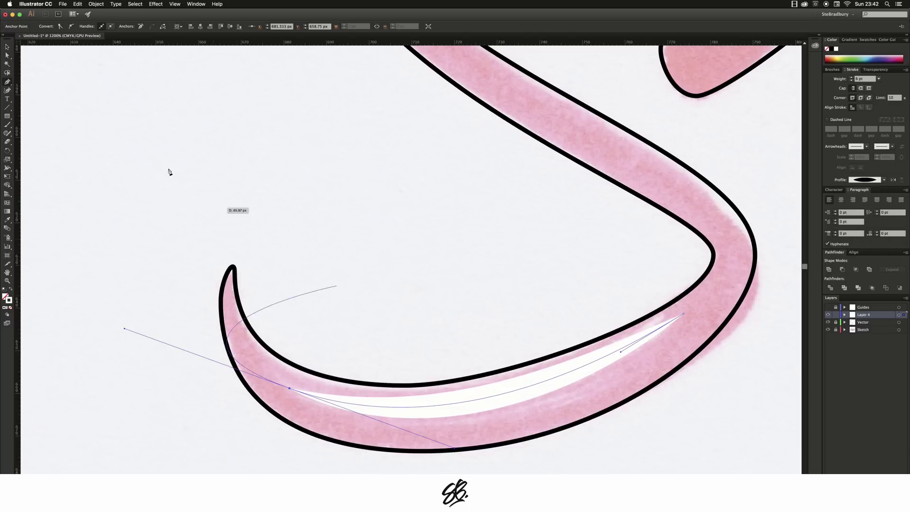
Step: Refine the highlight's end points and handles so it follows the lower curve's inner edge
left_click(7, 56)
left_click_drag(452, 446, 419, 456)
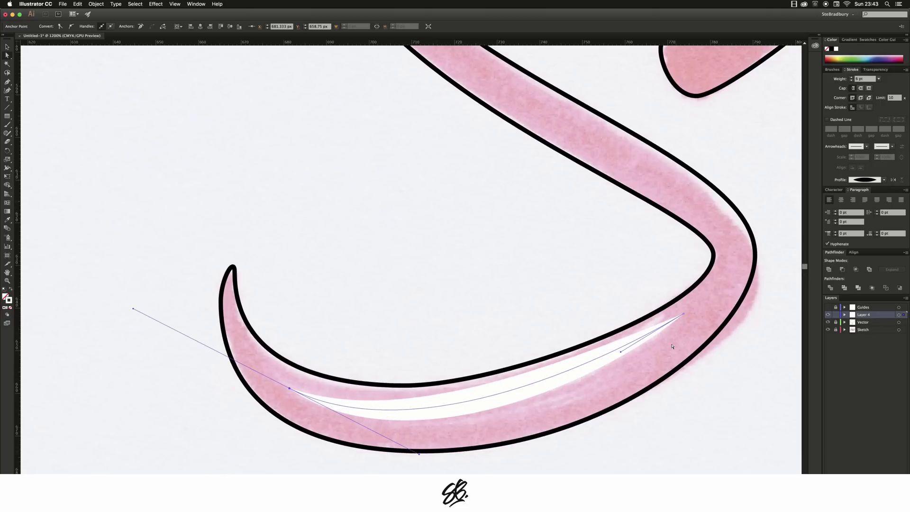
left_click_drag(623, 353, 636, 357)
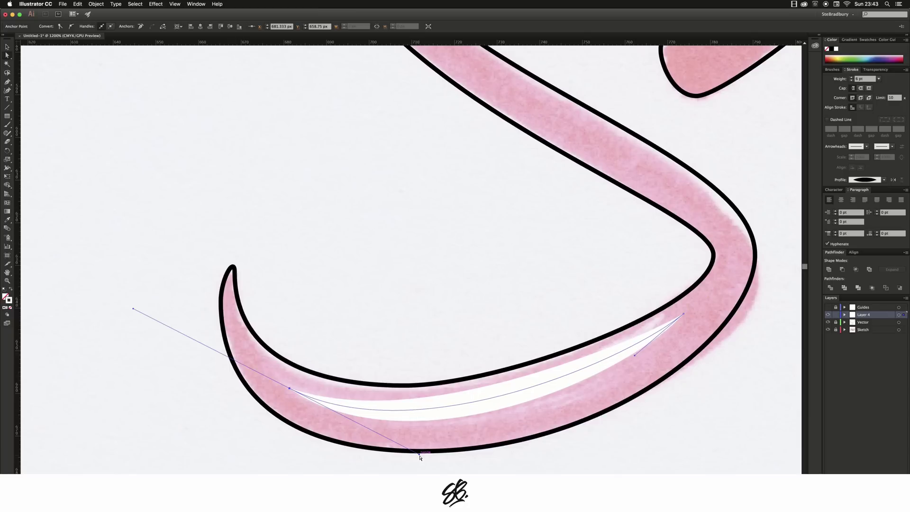
left_click_drag(420, 456, 401, 458)
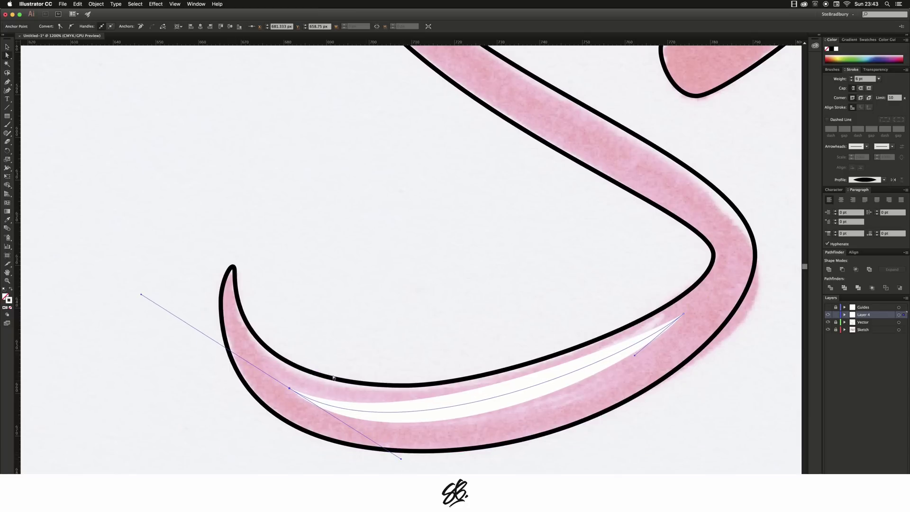
left_click_drag(289, 388, 295, 385)
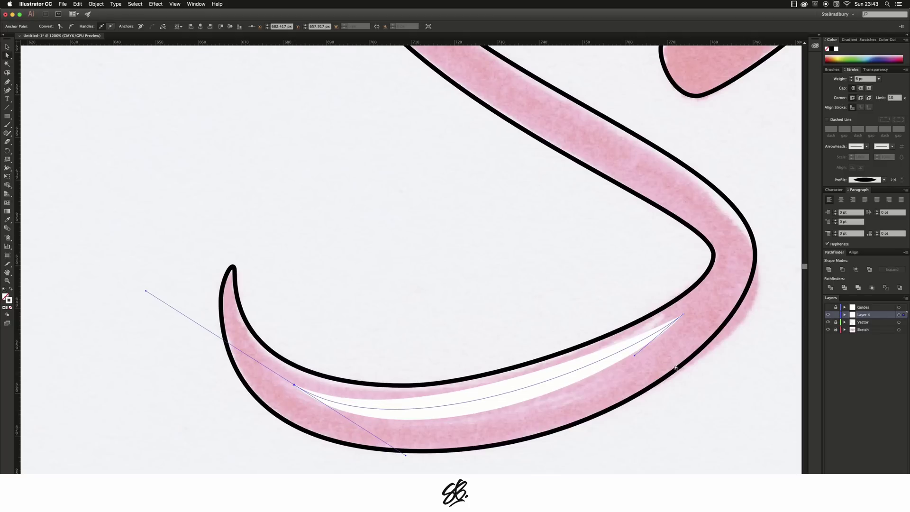
mouse_move(635, 357)
left_mouse_down()
mouse_move(626, 363)
mouse_move(640, 369)
left_mouse_up()
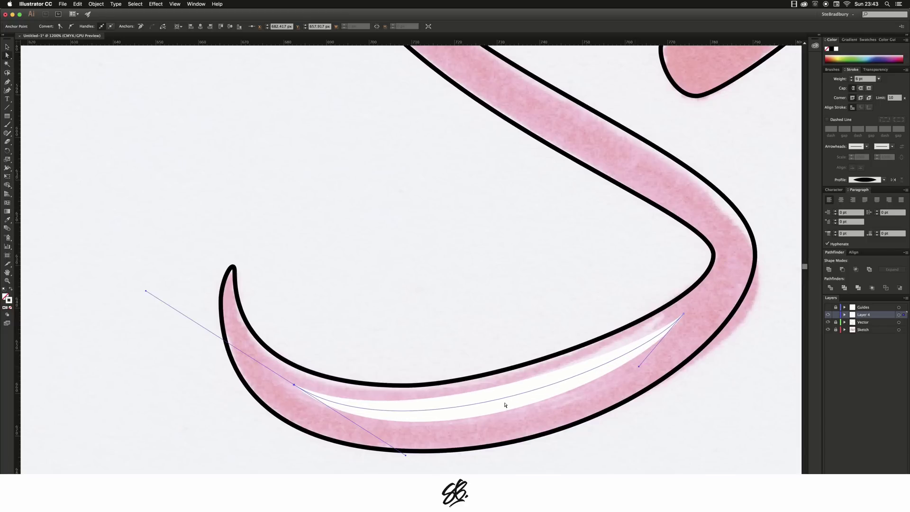
left_click_drag(407, 457, 391, 459)
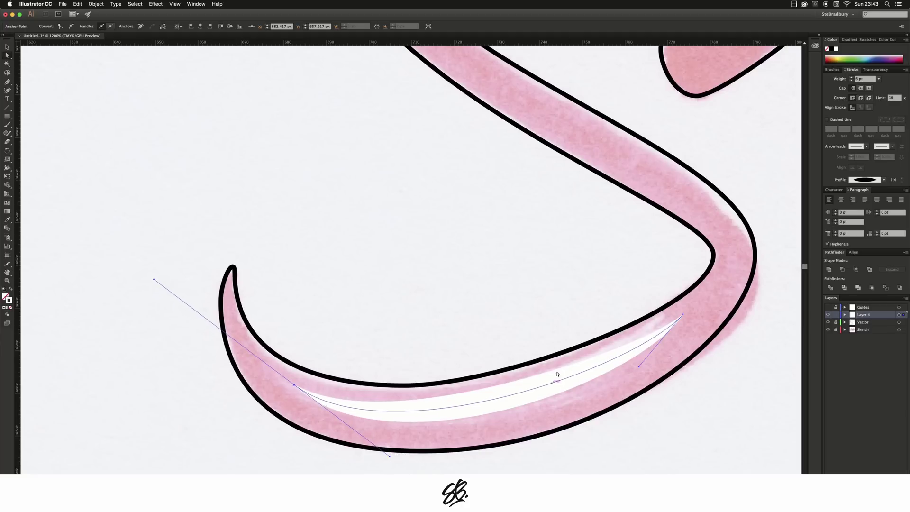
left_click_drag(640, 368, 636, 374)
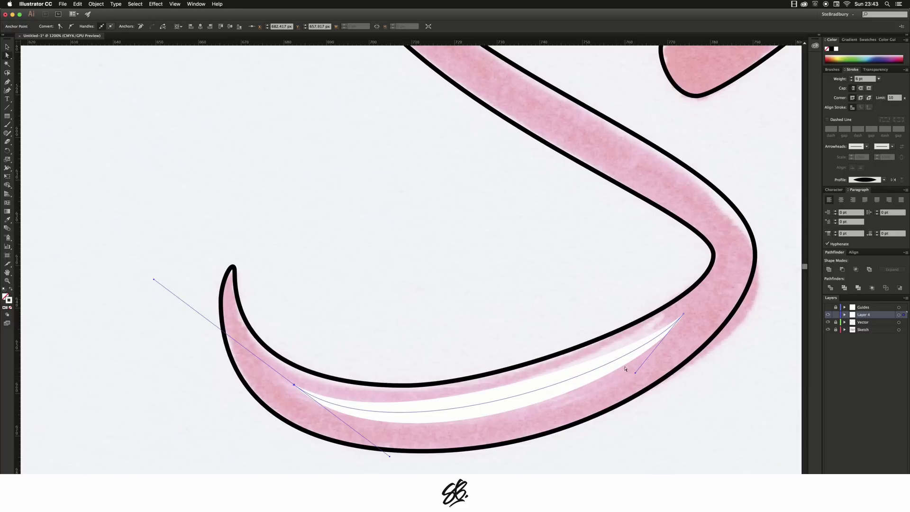
left_click_drag(635, 374, 624, 380)
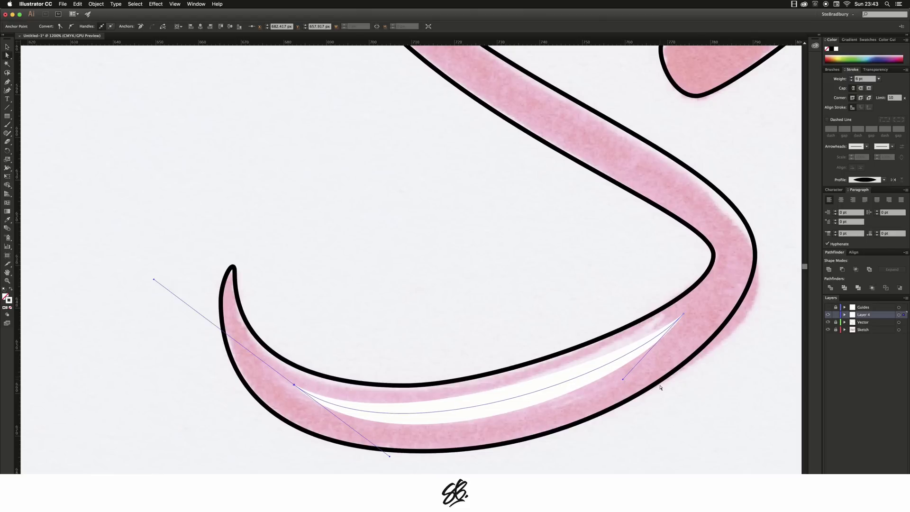
left_click_drag(294, 386, 295, 387)
left_click_drag(295, 385, 295, 381)
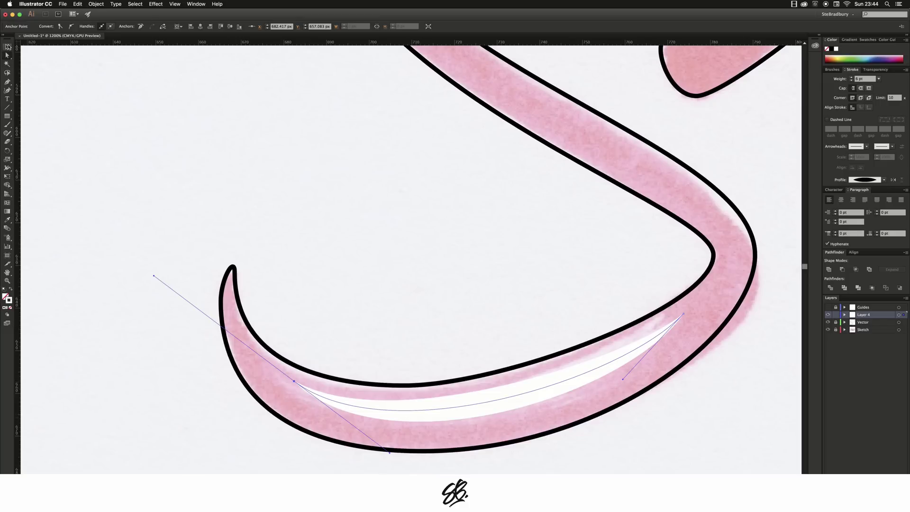
Step: Drag width points with the Width tool so the bottom highlight swells to about 6 px mid-length
key("v")
left_click(110, 106)
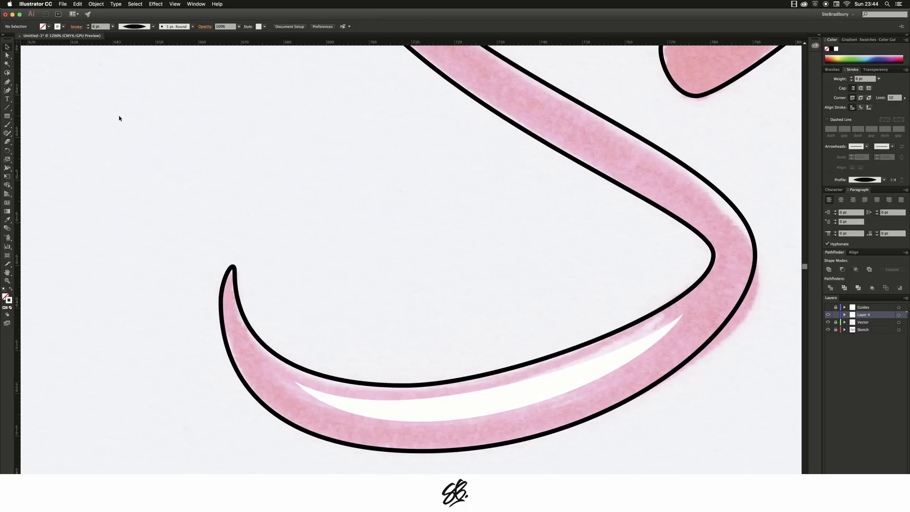
key("shift+w")
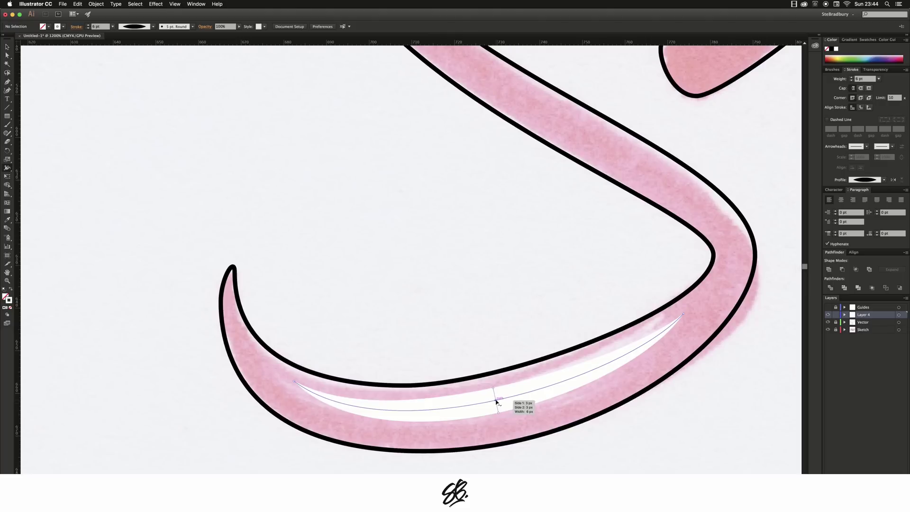
mouse_move(497, 402)
left_mouse_down()
mouse_move(524, 400)
mouse_move(484, 407)
mouse_move(602, 368)
mouse_move(502, 398)
mouse_move(384, 410)
left_mouse_up()
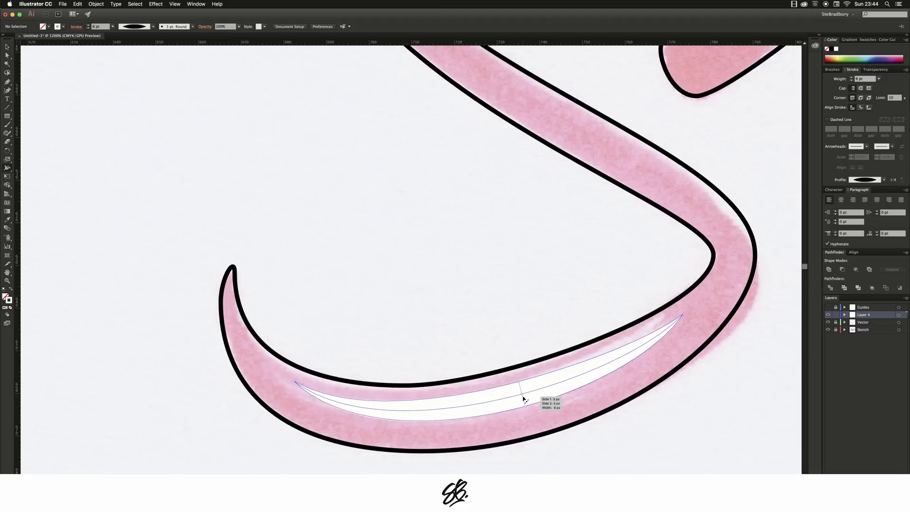
left_click_drag(520, 399, 502, 403)
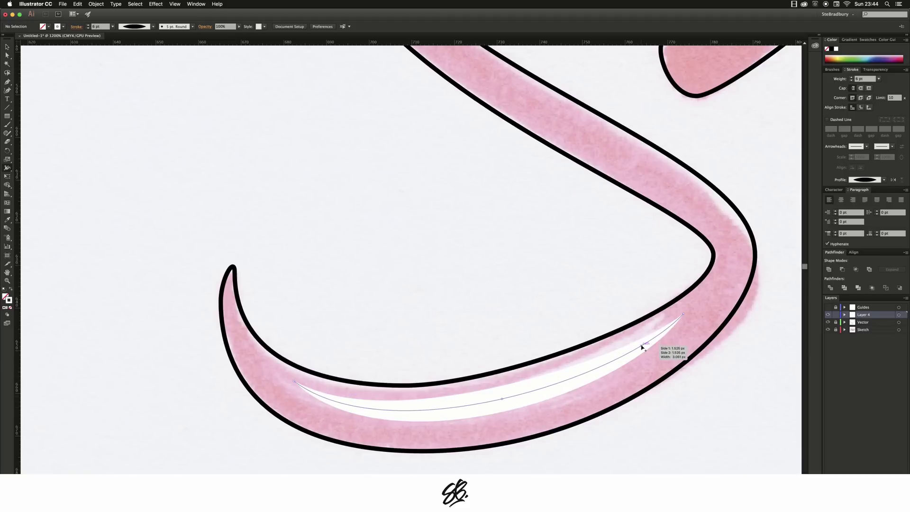
mouse_move(643, 348)
left_mouse_down()
mouse_move(638, 331)
mouse_move(644, 349)
mouse_move(638, 340)
left_mouse_up()
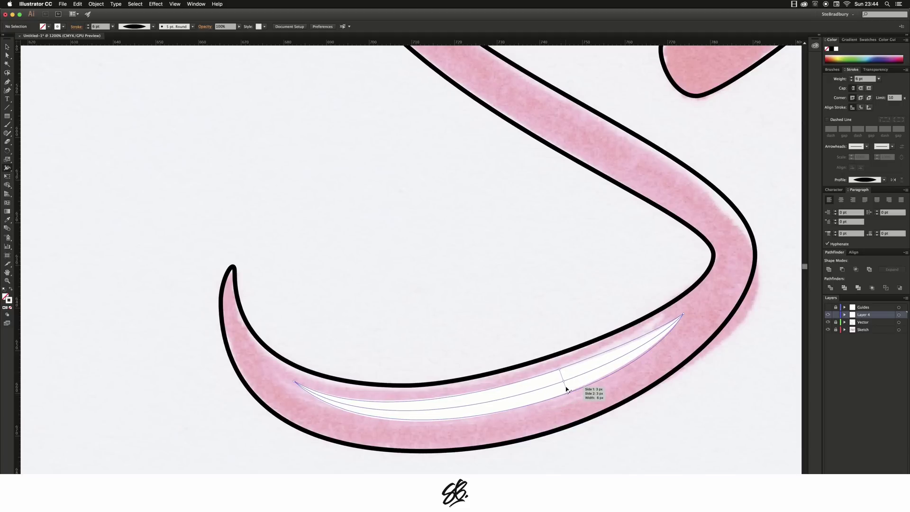
left_click(567, 390)
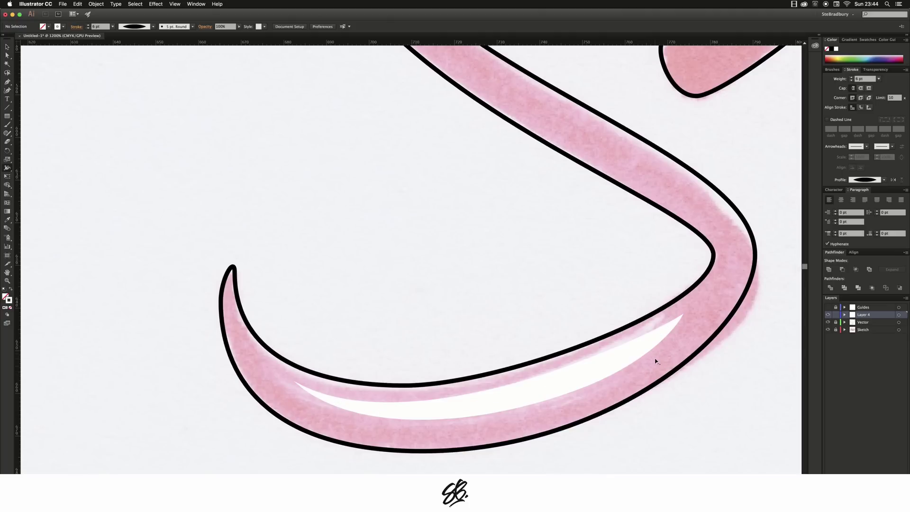
Step: Zoom to about 1600% on the S's lower tail and its white highlight
scroll(658, 357, "up", 3)
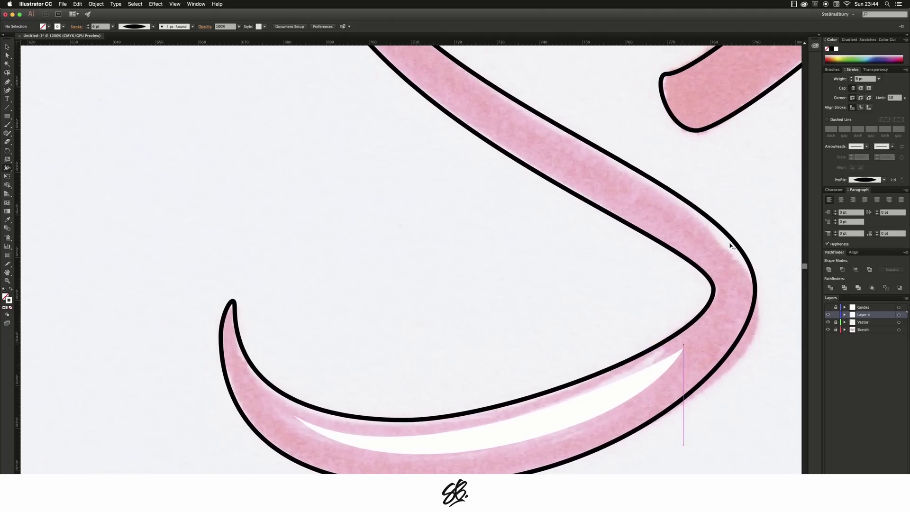
scroll(730, 247, "up", 7)
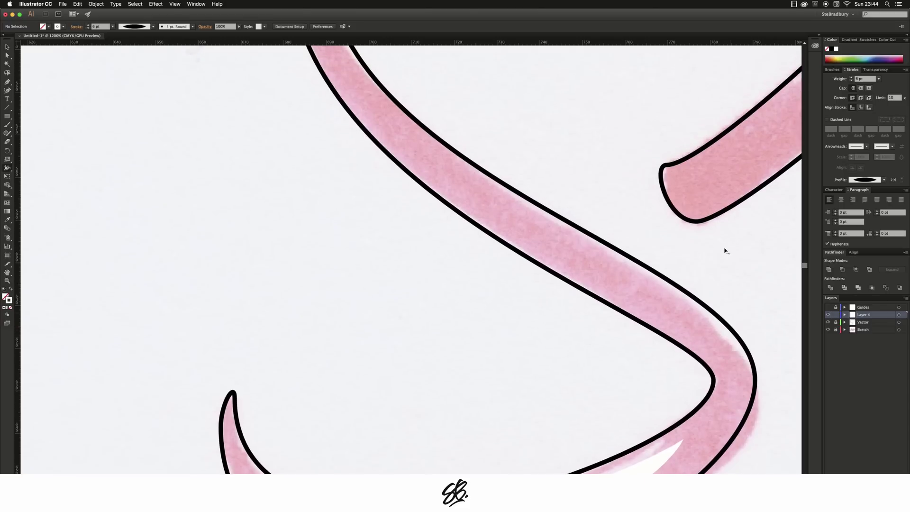
scroll(726, 251, "up", 8)
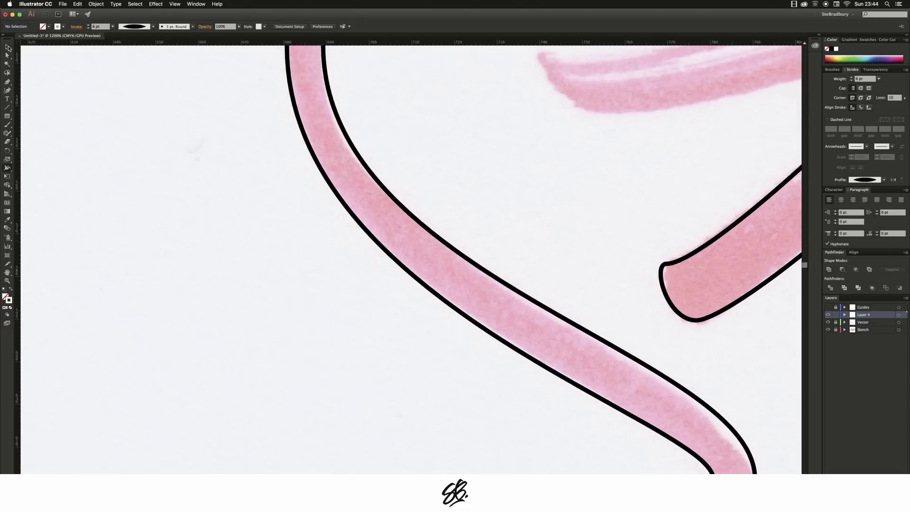
scroll(315, 136, "up", 3)
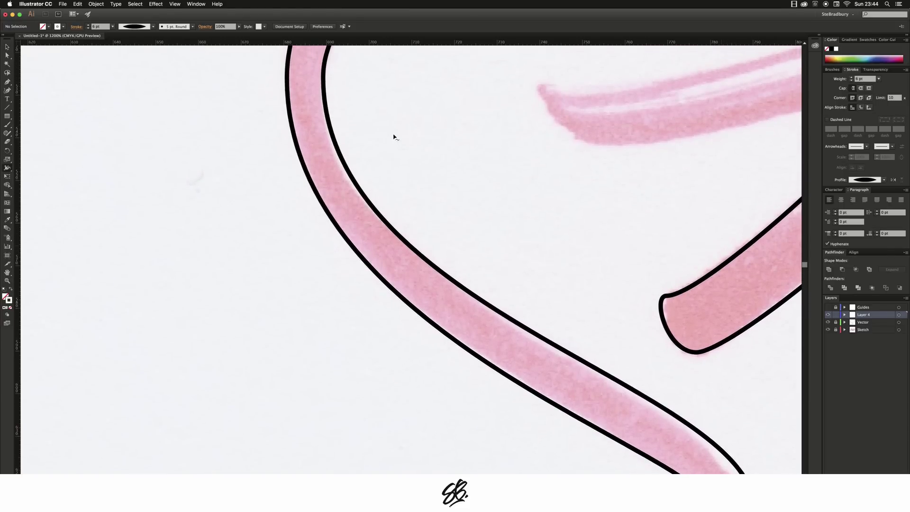
scroll(394, 138, "down", 8)
scroll(680, 178, "down", 1)
scroll(711, 218, "up", 1)
scroll(747, 261, "up", 1)
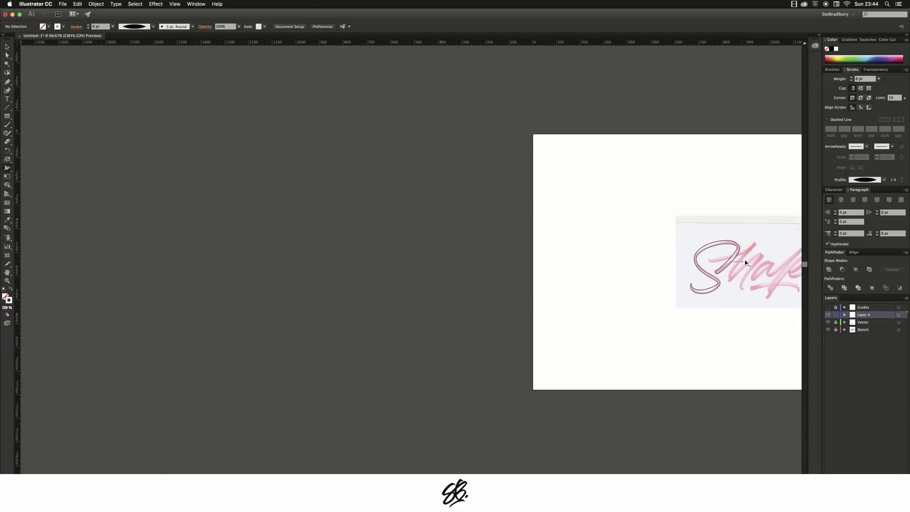
scroll(747, 261, "up", 4)
scroll(740, 262, "up", 1)
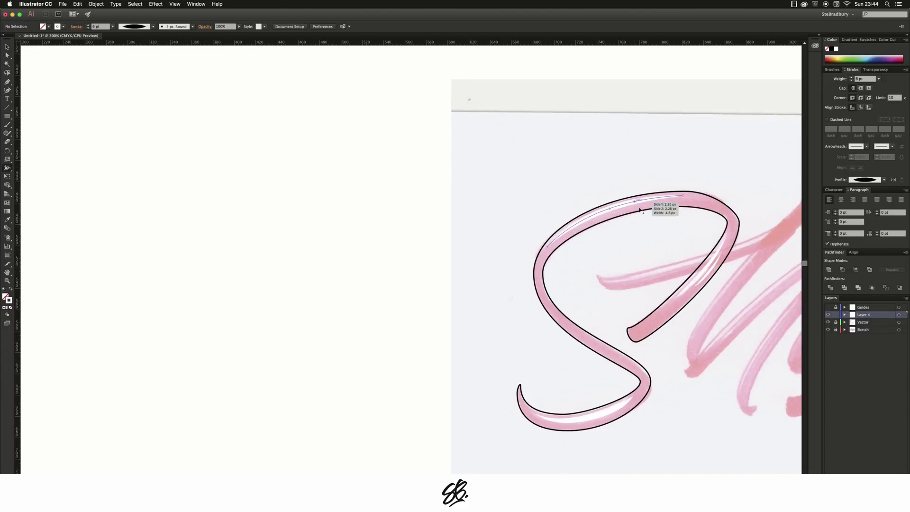
scroll(663, 251, "down", 2)
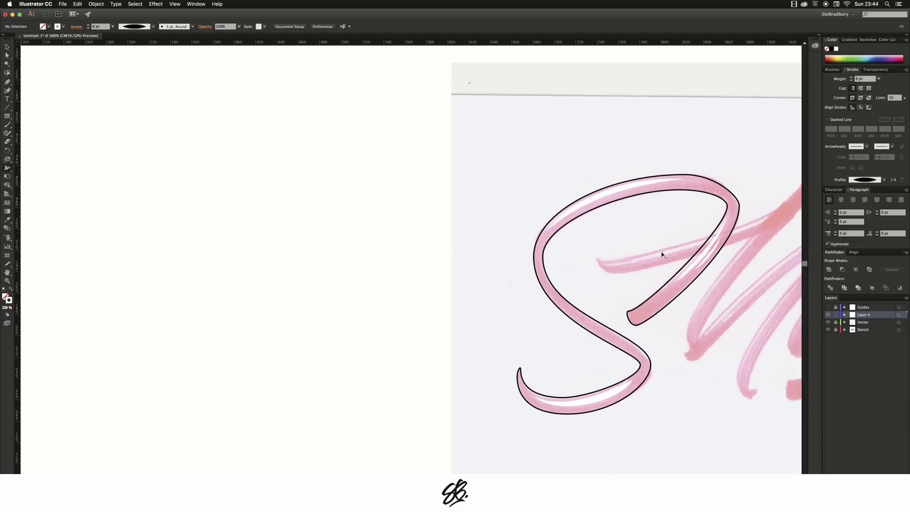
scroll(656, 340, "down", 1)
scroll(588, 416, "up", 2)
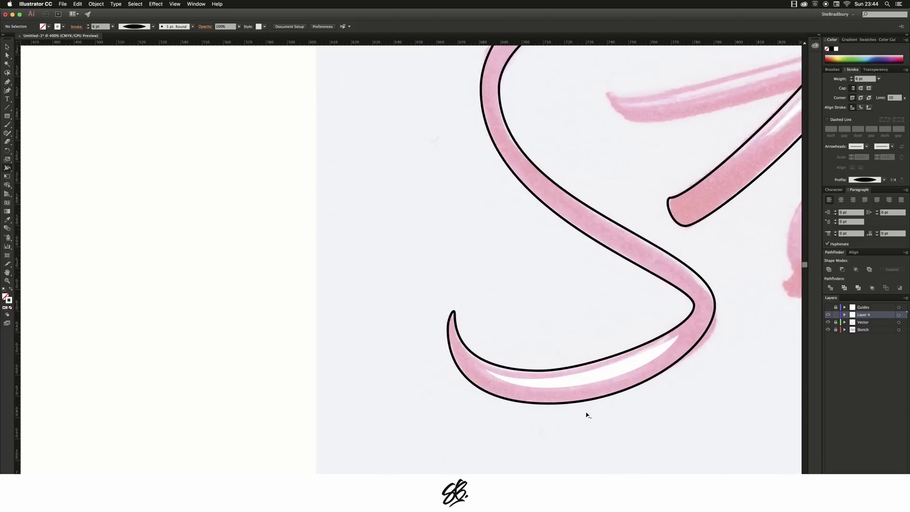
scroll(588, 416, "up", 3)
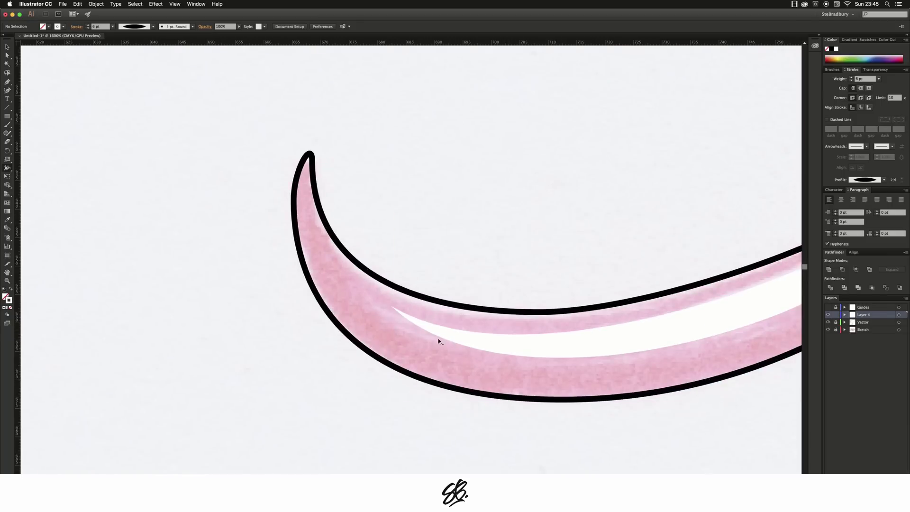
Step: Draw a new curved highlight path with the Pen tool inside the S's lower tail
key("p")
left_click_drag(343, 294, 371, 328)
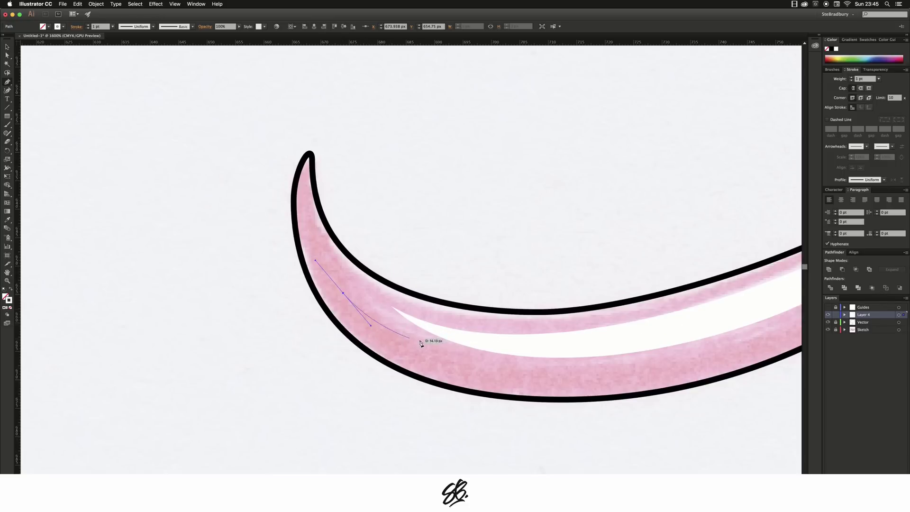
left_click_drag(498, 367, 567, 374)
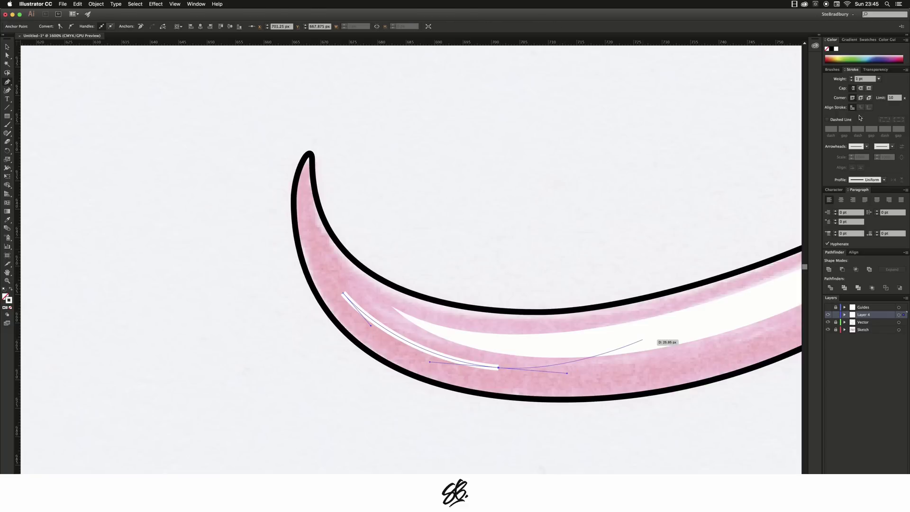
Step: Give the highlight a 2 pt stroke with an elliptical width profile tapering both ends
left_click(852, 77)
left_click(852, 77)
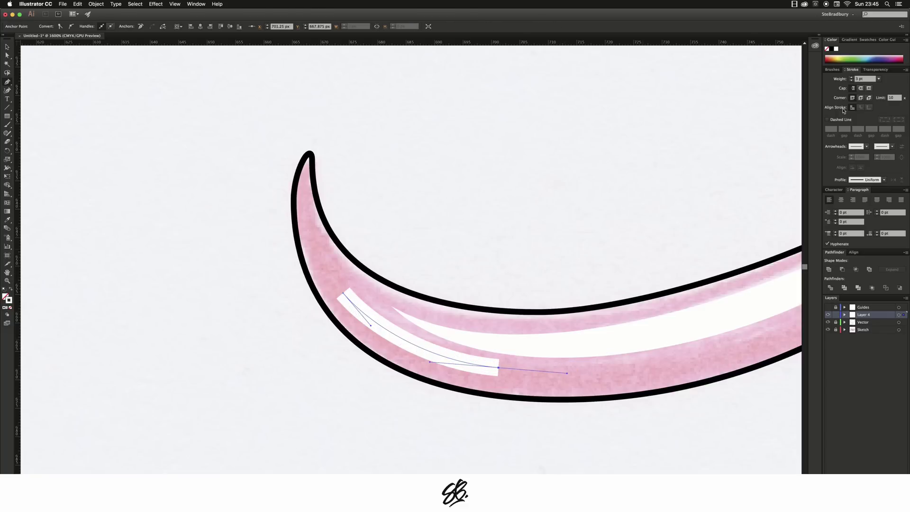
left_click(864, 181)
left_click(866, 204)
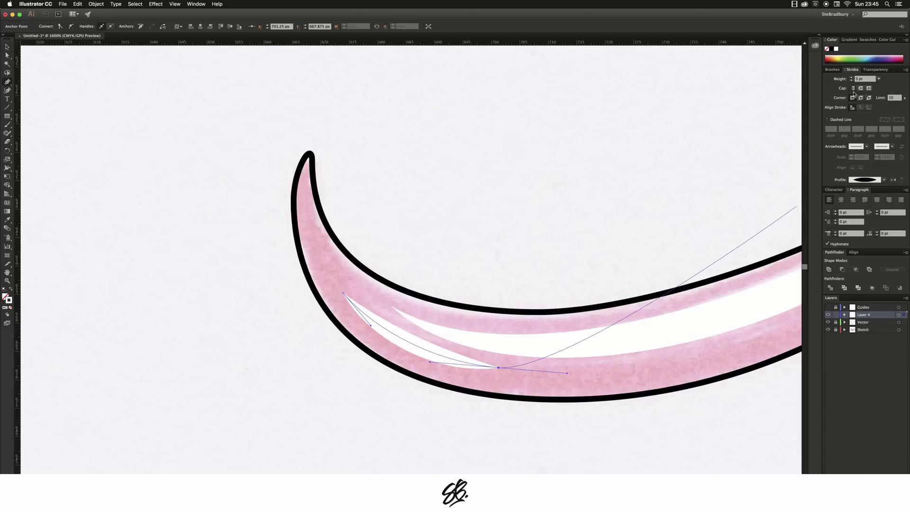
scroll(650, 276, "down", 3)
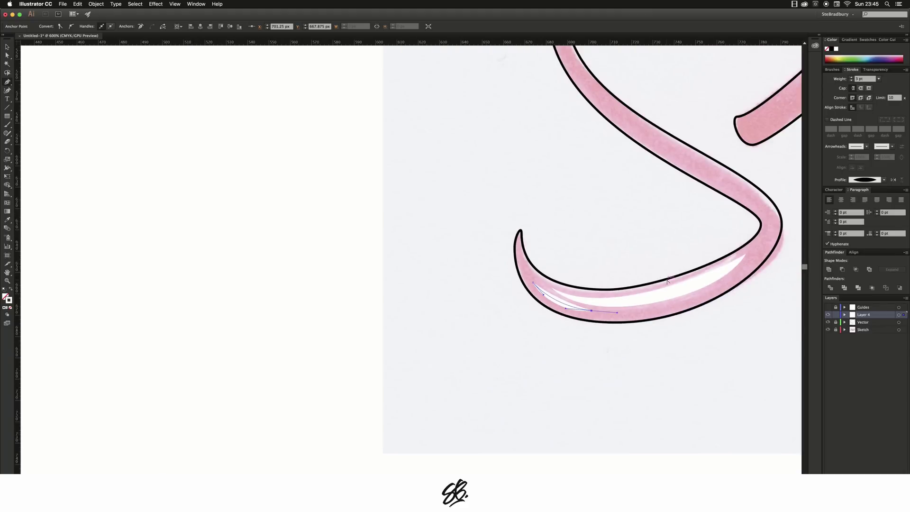
scroll(667, 281, "up", 3)
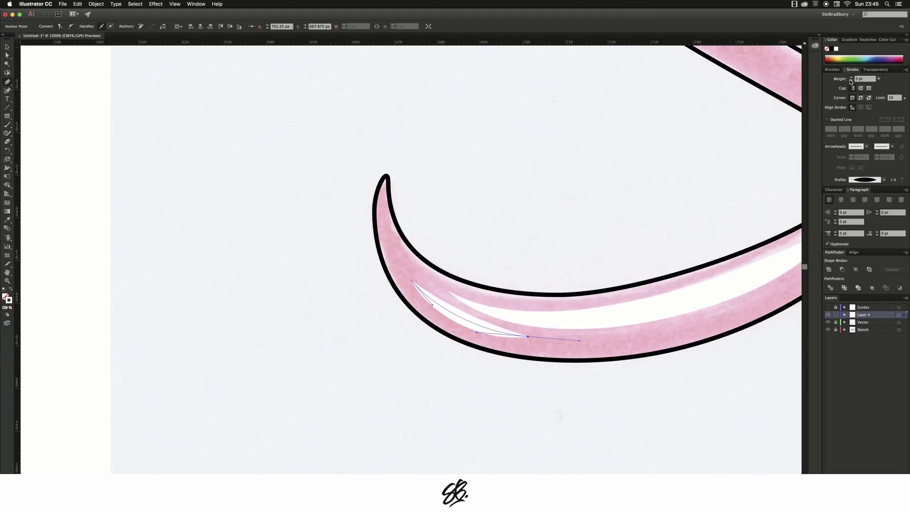
left_click(851, 81)
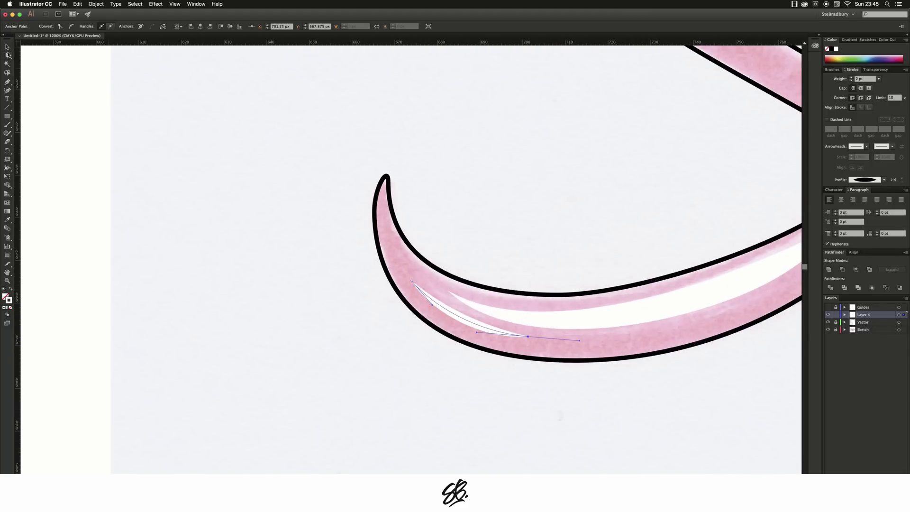
scroll(458, 325, "up", 1)
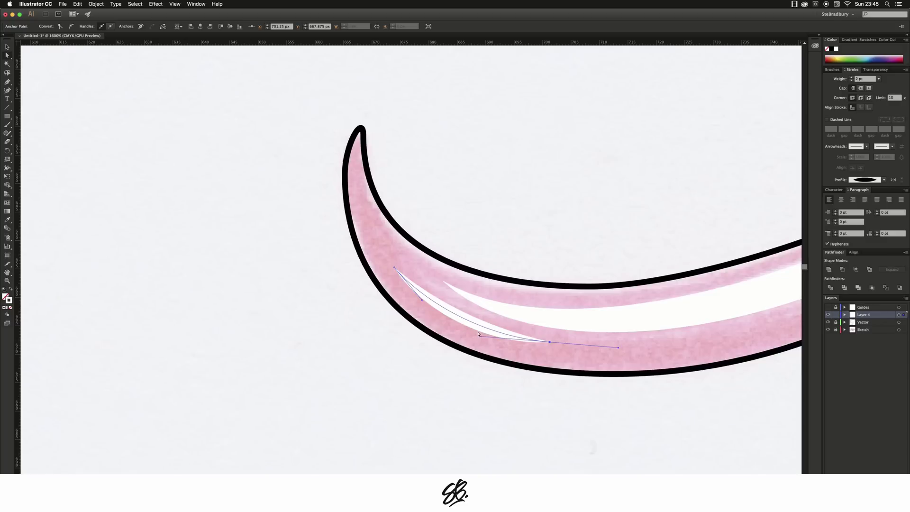
Step: Adjust the highlight's curve handle and end point to fit the tail, then finish the path
left_click_drag(482, 337, 476, 339)
left_click_drag(399, 269, 407, 268)
left_click(593, 321)
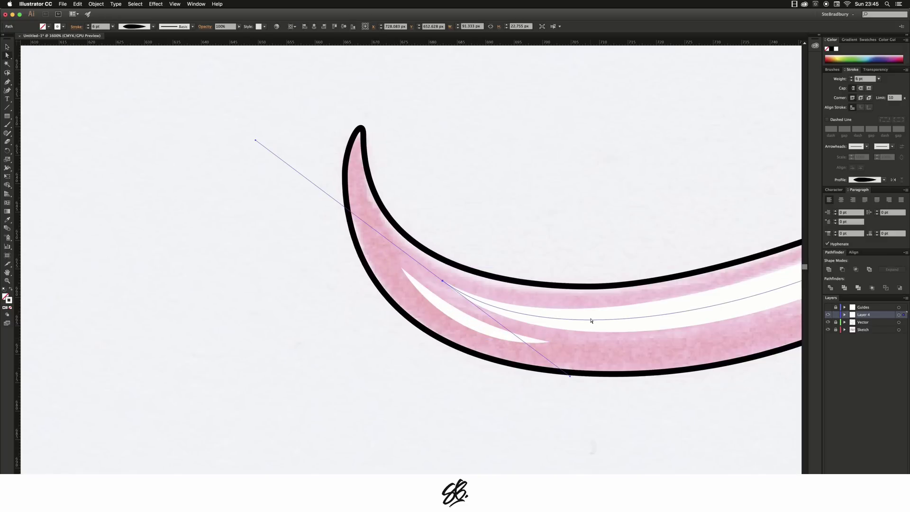
Step: Test heavier stroke weights up to 6 pt on the small tail highlight, then return it to 2 pt
left_click(473, 328)
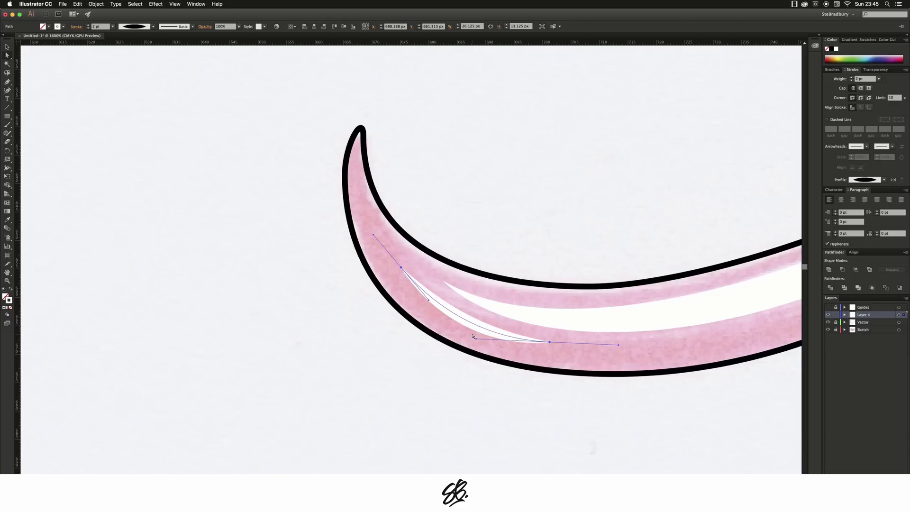
left_click(852, 78)
left_click(852, 78)
left_click(853, 78)
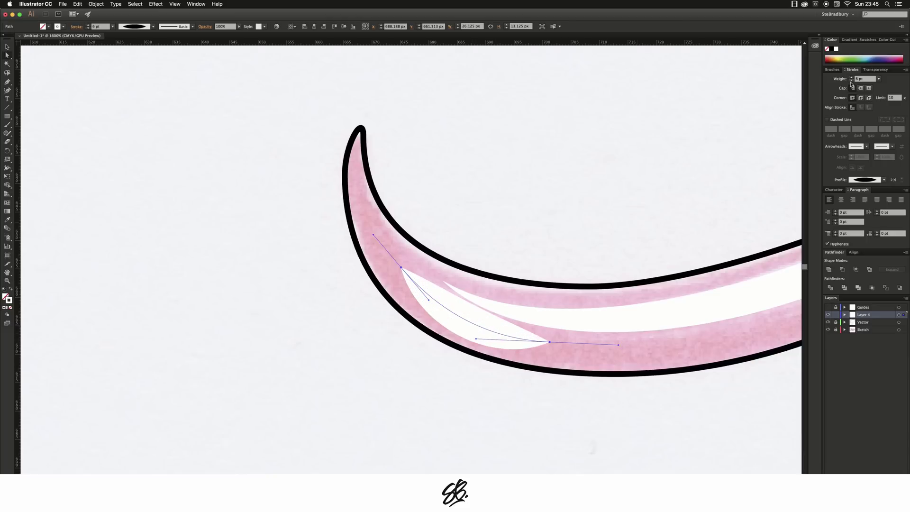
left_click(852, 82)
left_click(852, 82)
left_click(852, 82)
left_click(852, 81)
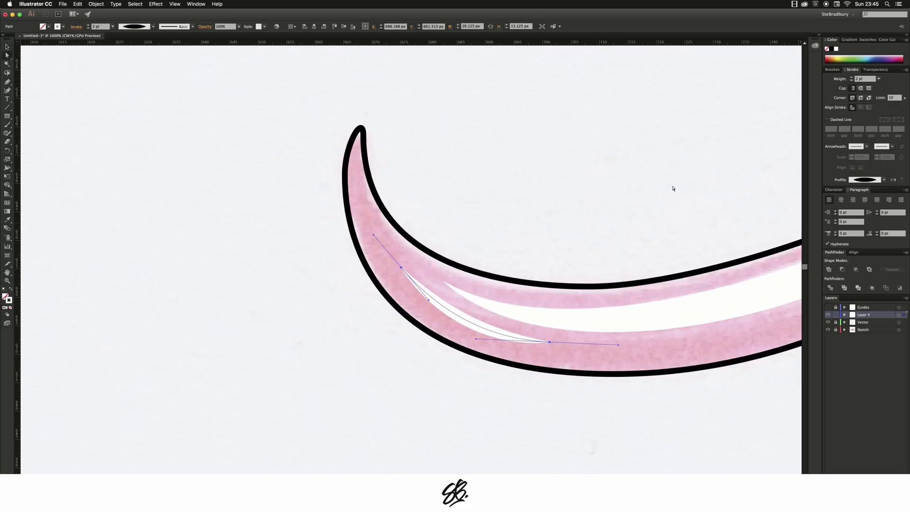
Step: Reshape the highlight's middle anchor and lower edge to follow the tail's inner curve, then zoom out
left_click_drag(401, 267, 403, 266)
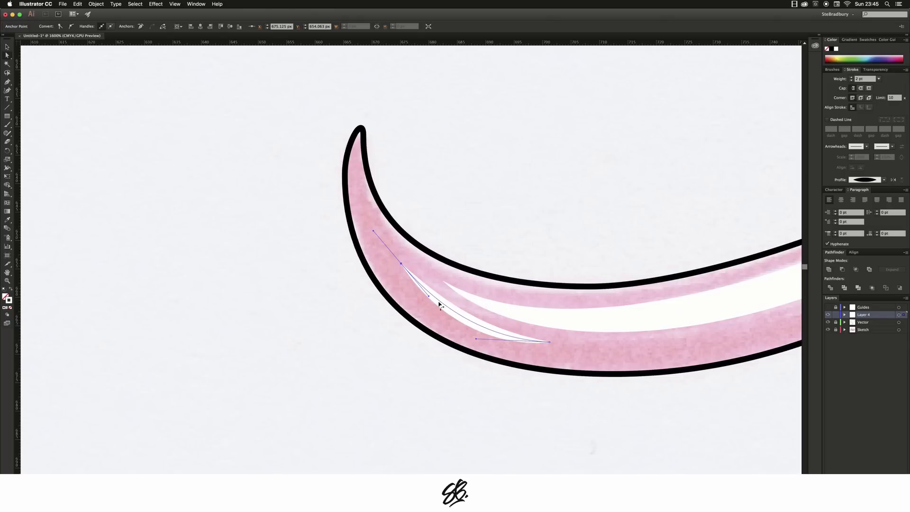
left_click_drag(428, 298, 425, 299)
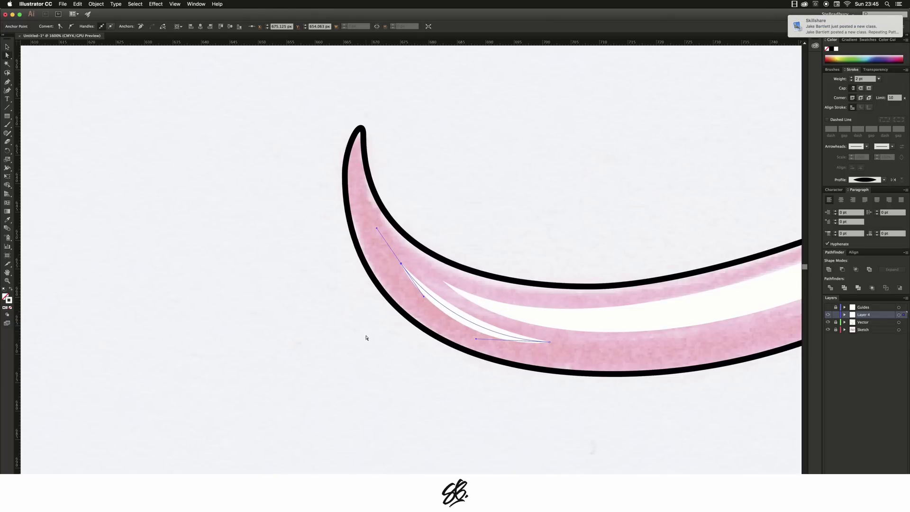
left_click(365, 335)
scroll(380, 335, "down", 8)
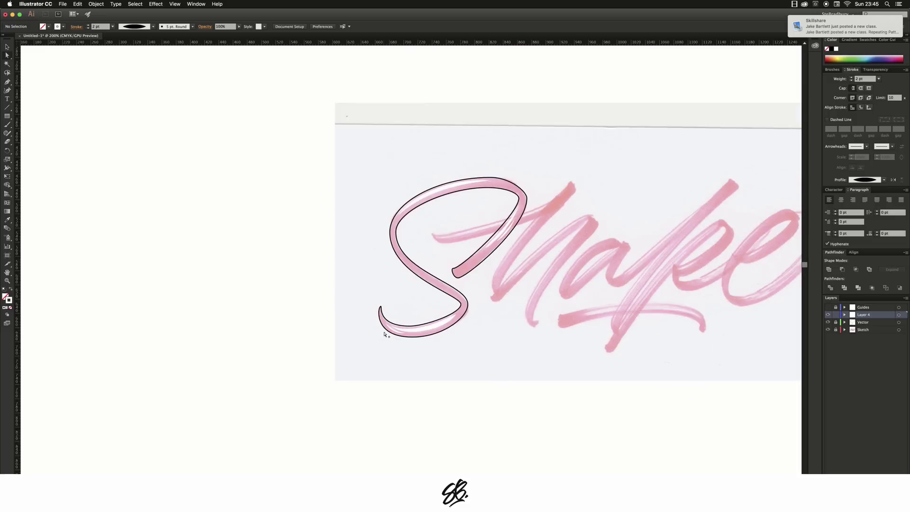
Step: Unlock the Vector layer and swap the S's fill and stroke so it fills solid black
left_click(836, 322)
left_click(900, 324)
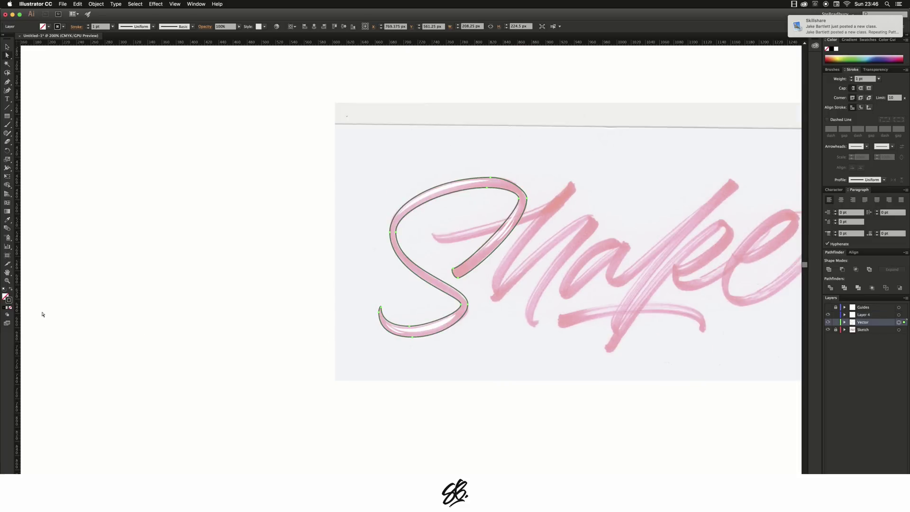
left_click(13, 291)
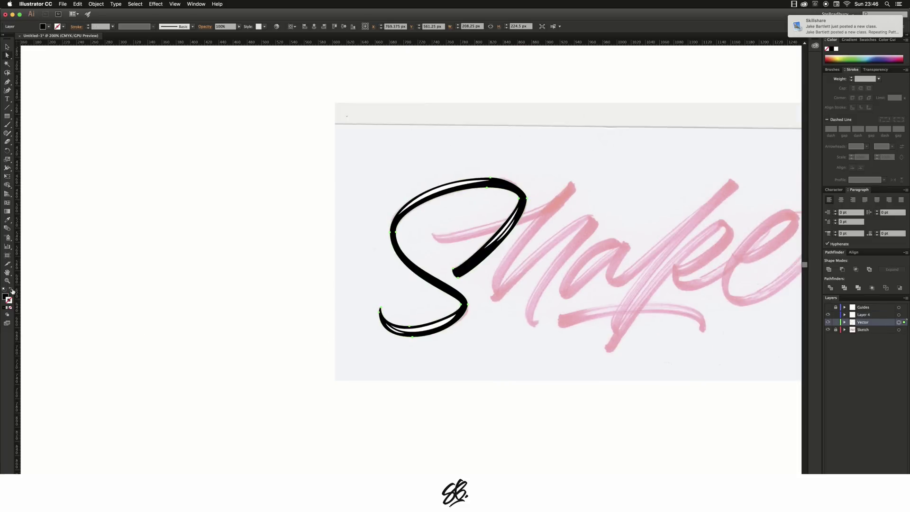
left_click(112, 132)
Step: Hide the pink Sketch layer to show the finished black S with its highlights
left_click(829, 330)
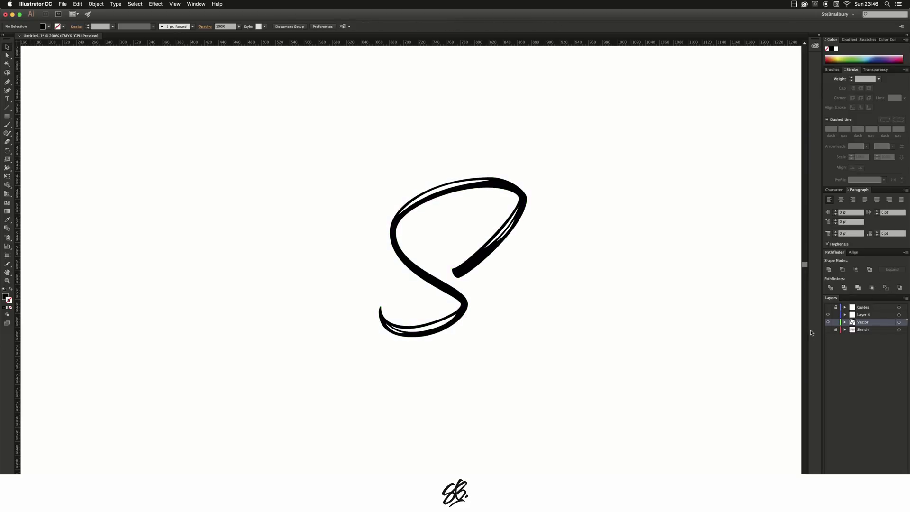
scroll(688, 332, "down", 3)
scroll(687, 329, "up", 1)
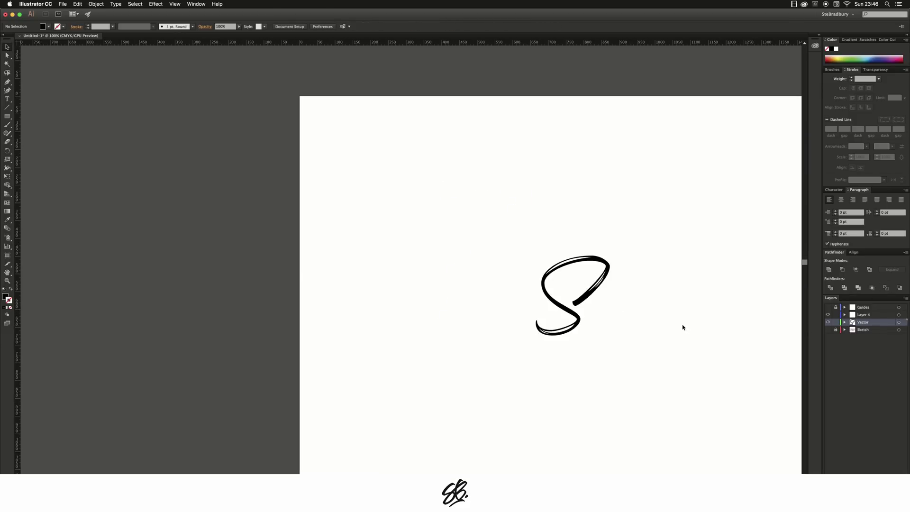
scroll(683, 327, "up", 3)
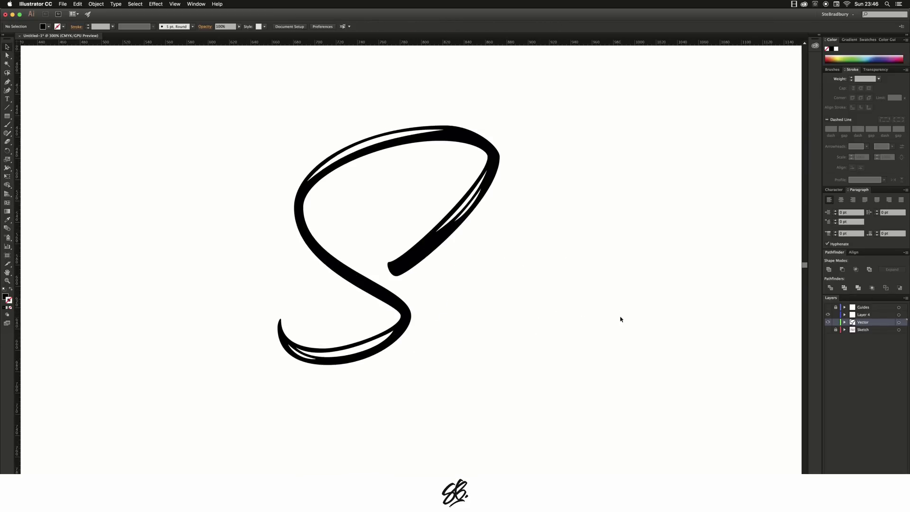
scroll(619, 313, "up", 1)
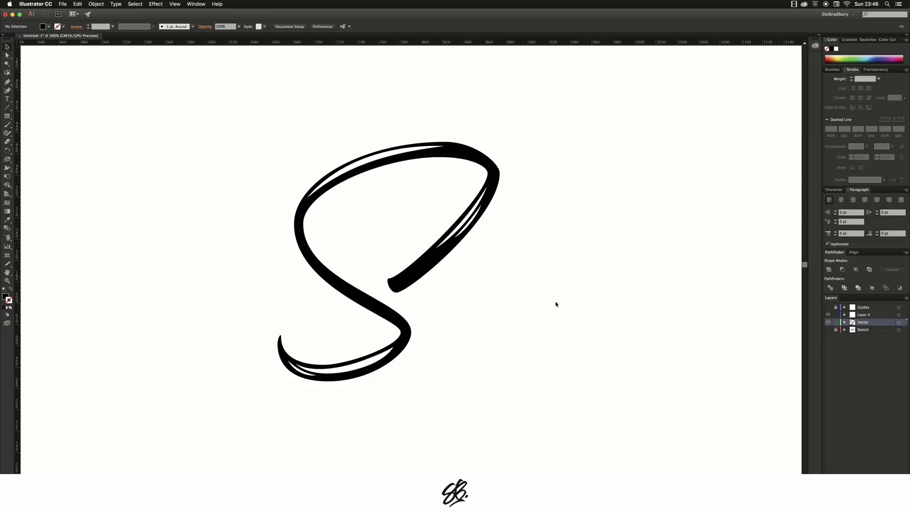